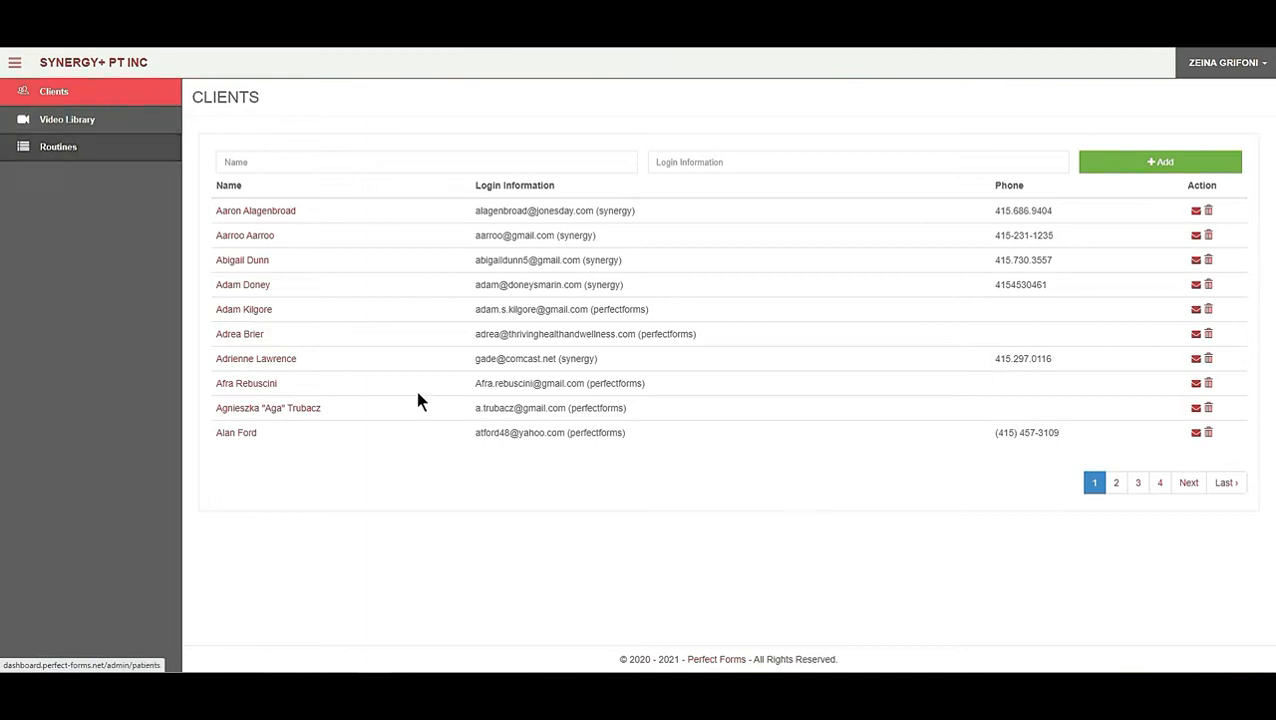
# Go to Routines and open the Foam Roller folder under General Routines.
pyautogui.click(58, 147)
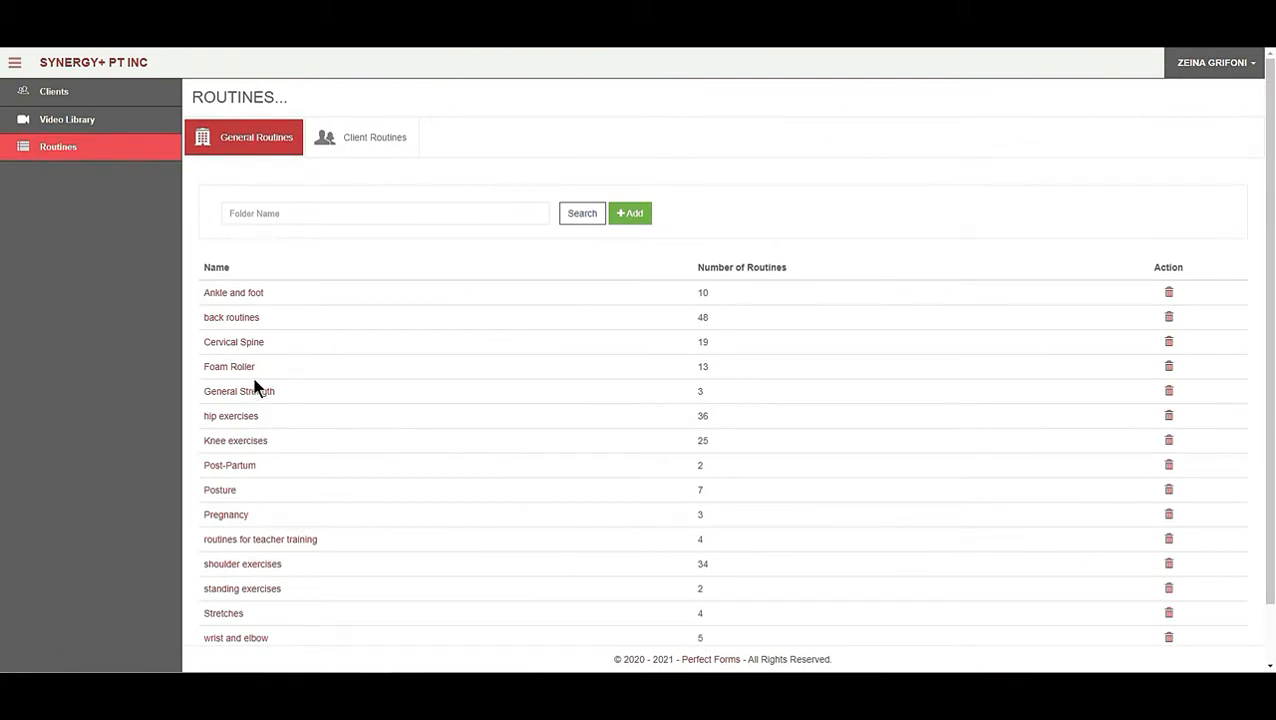
pyautogui.click(232, 366)
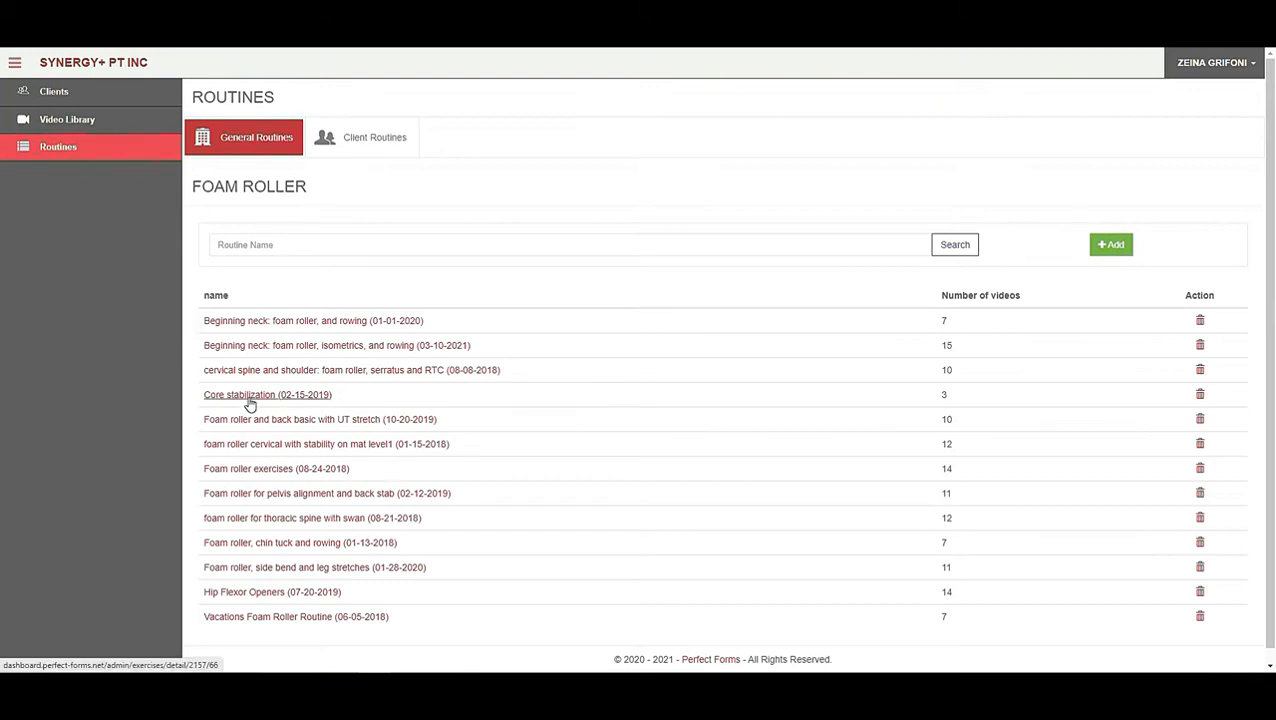
pyautogui.click(249, 398)
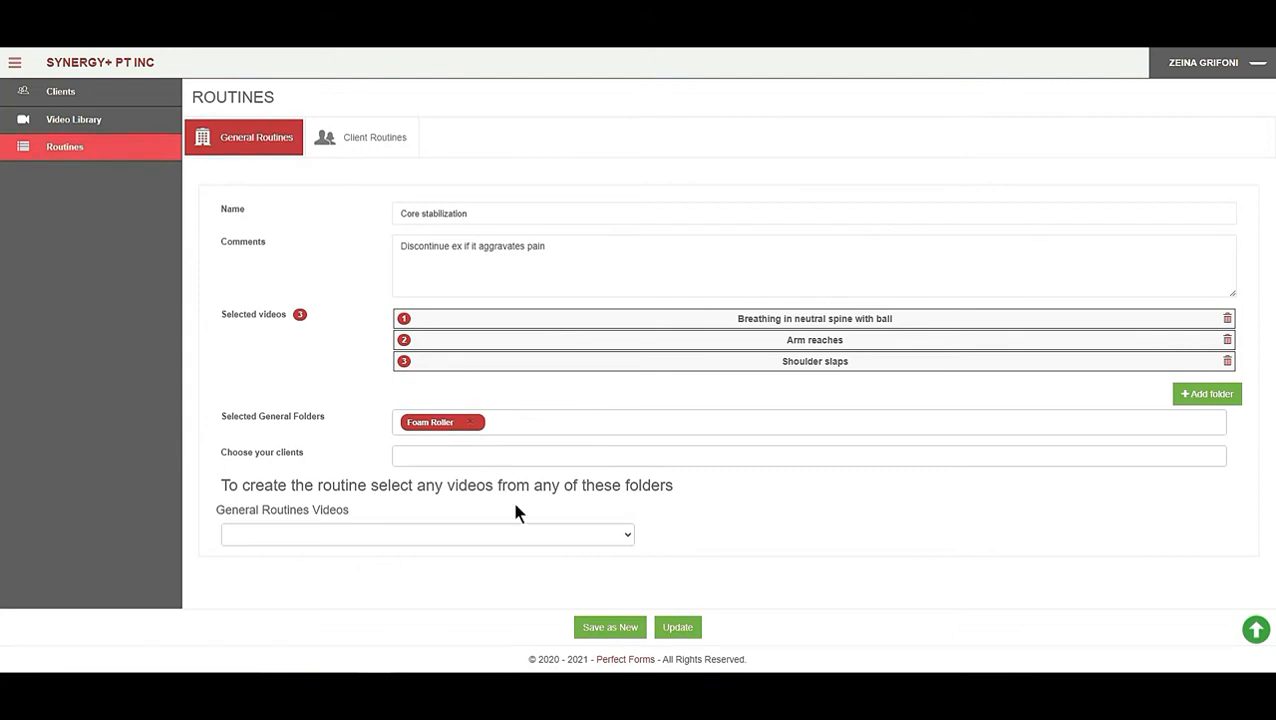
pyautogui.click(472, 424)
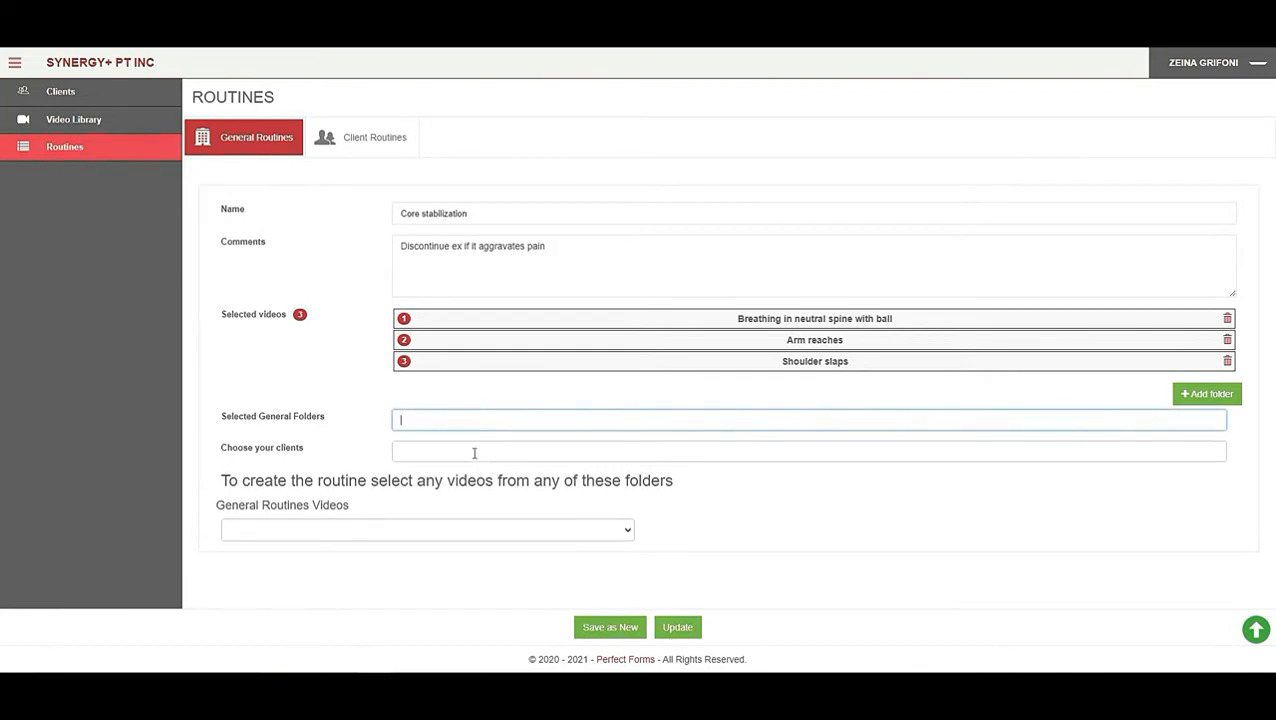
pyautogui.click(474, 452)
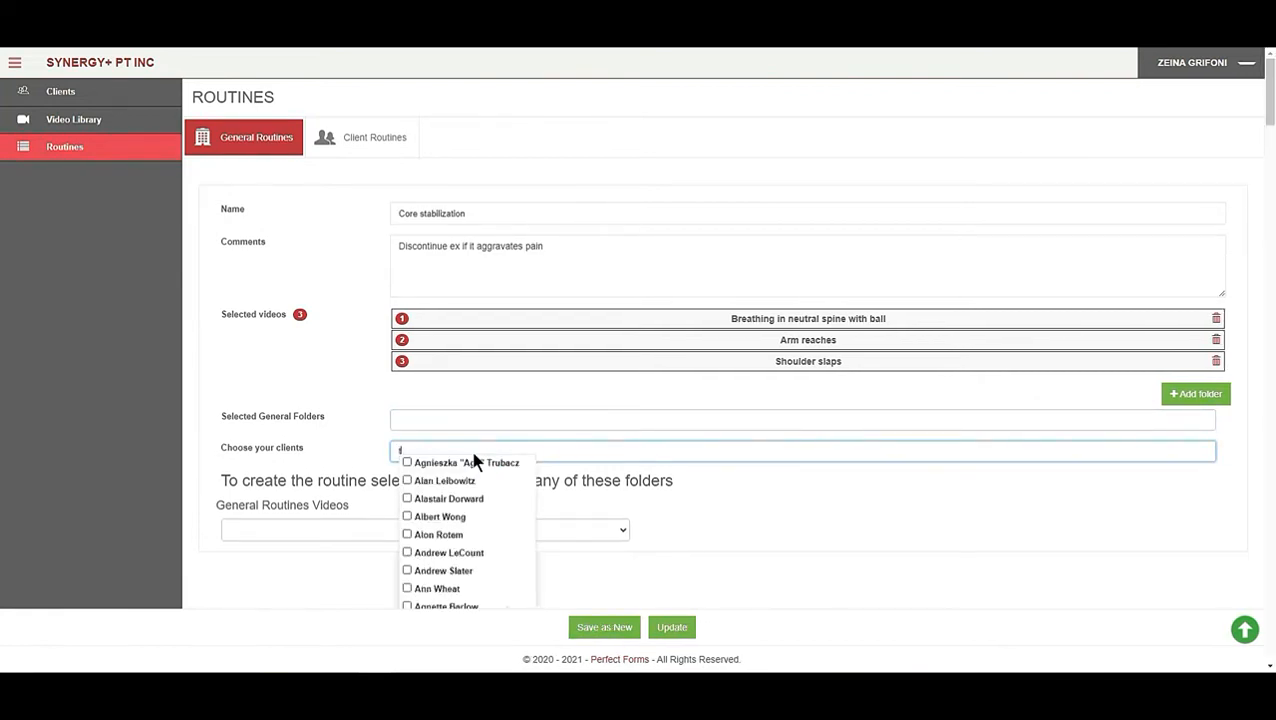
pyautogui.write('tiziano')
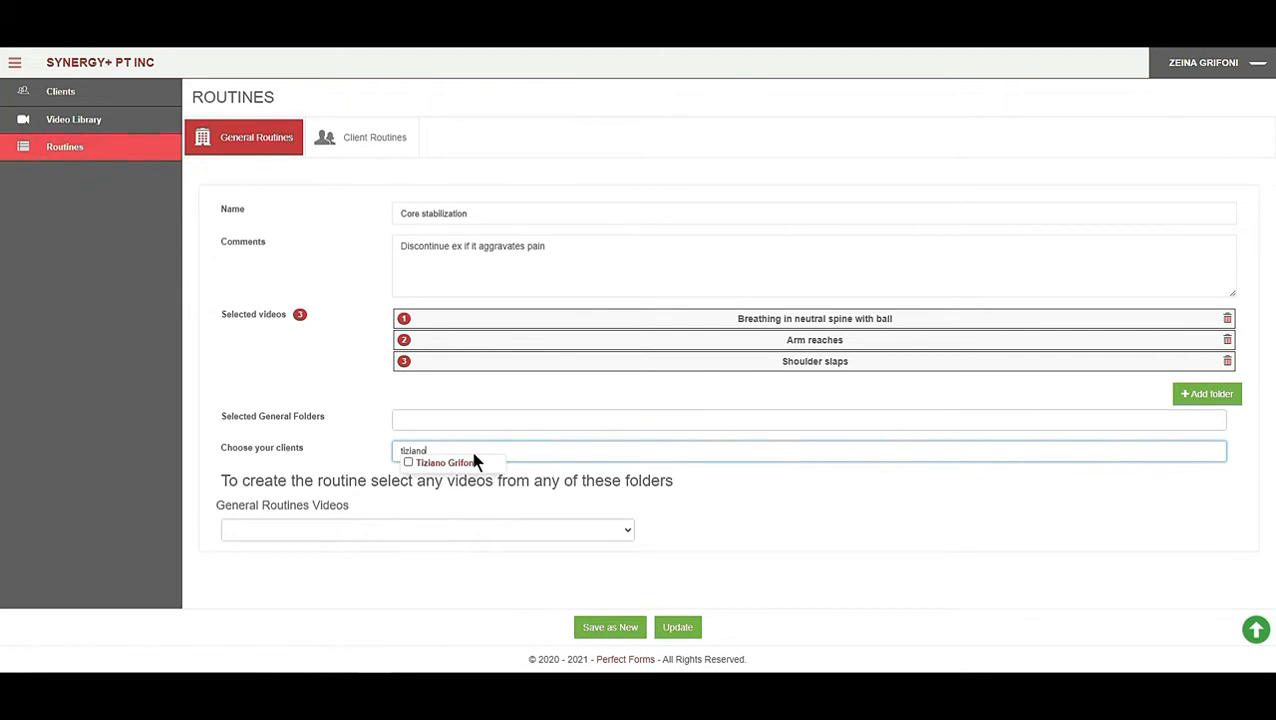
pyautogui.click(474, 462)
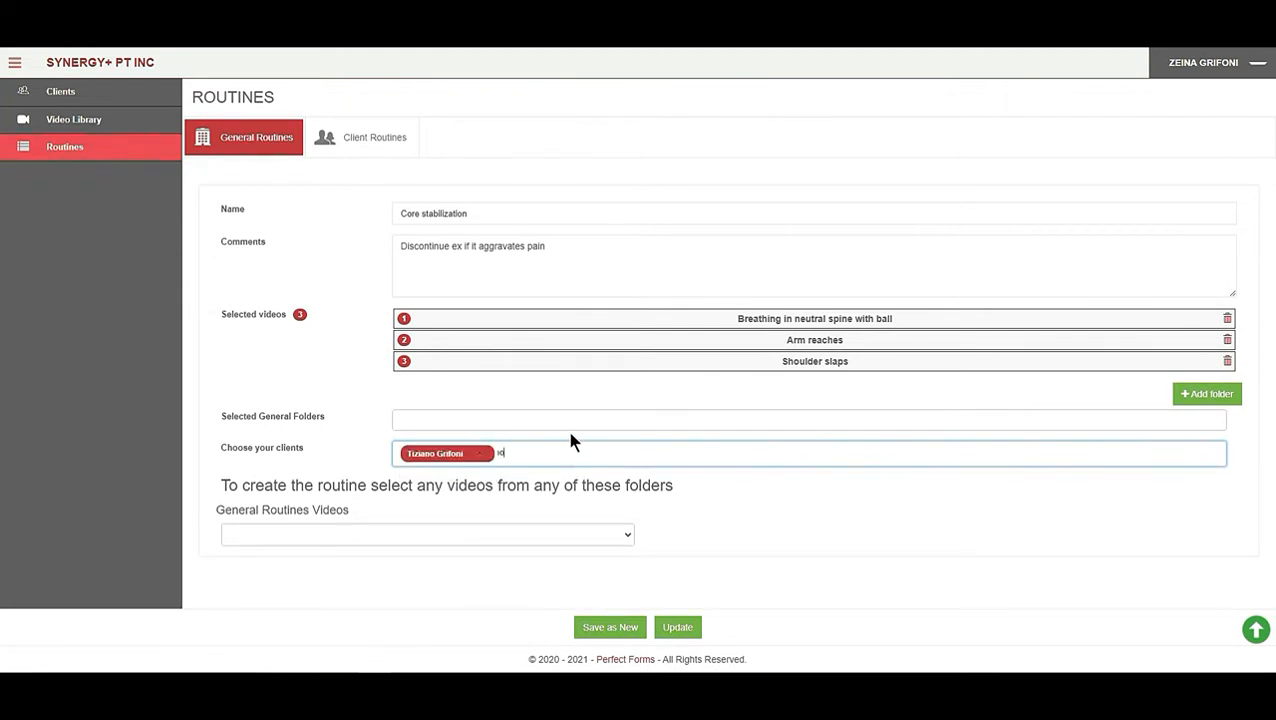
# Edit the routine name to 'Core stabilization (tiziano)', removing the dash and stray 1.
pyautogui.click(477, 212)
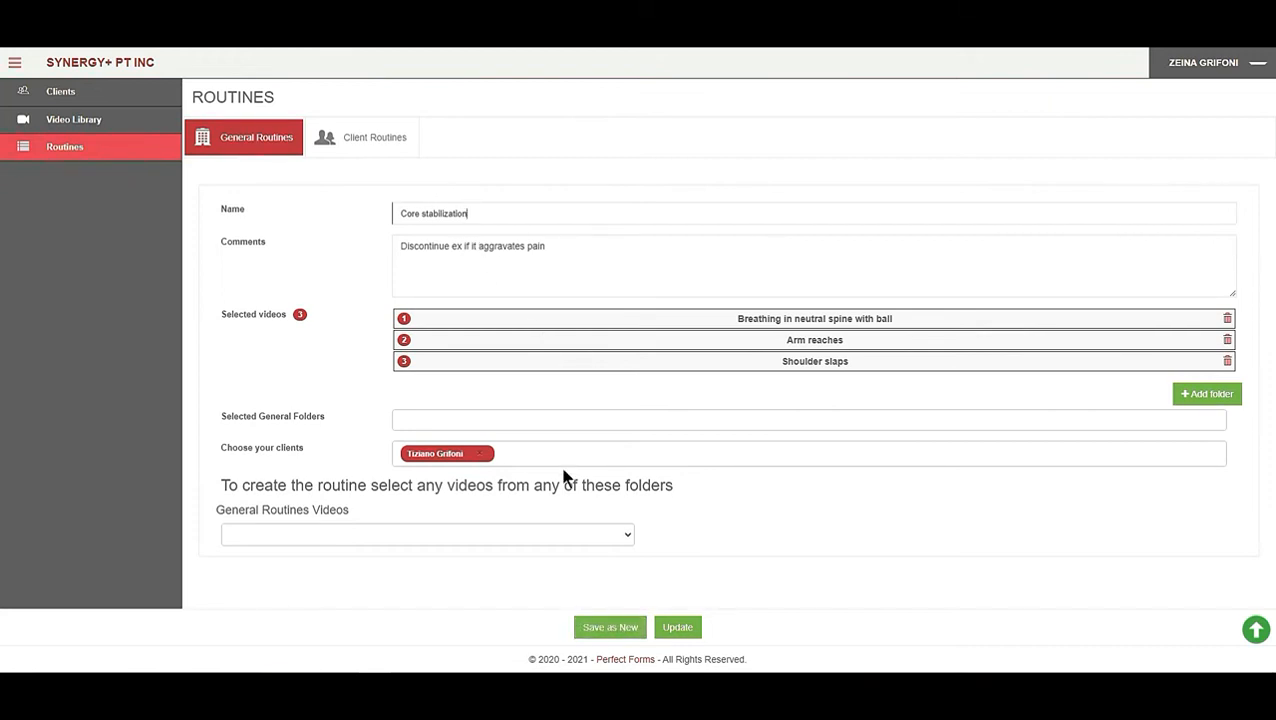
pyautogui.click(610, 627)
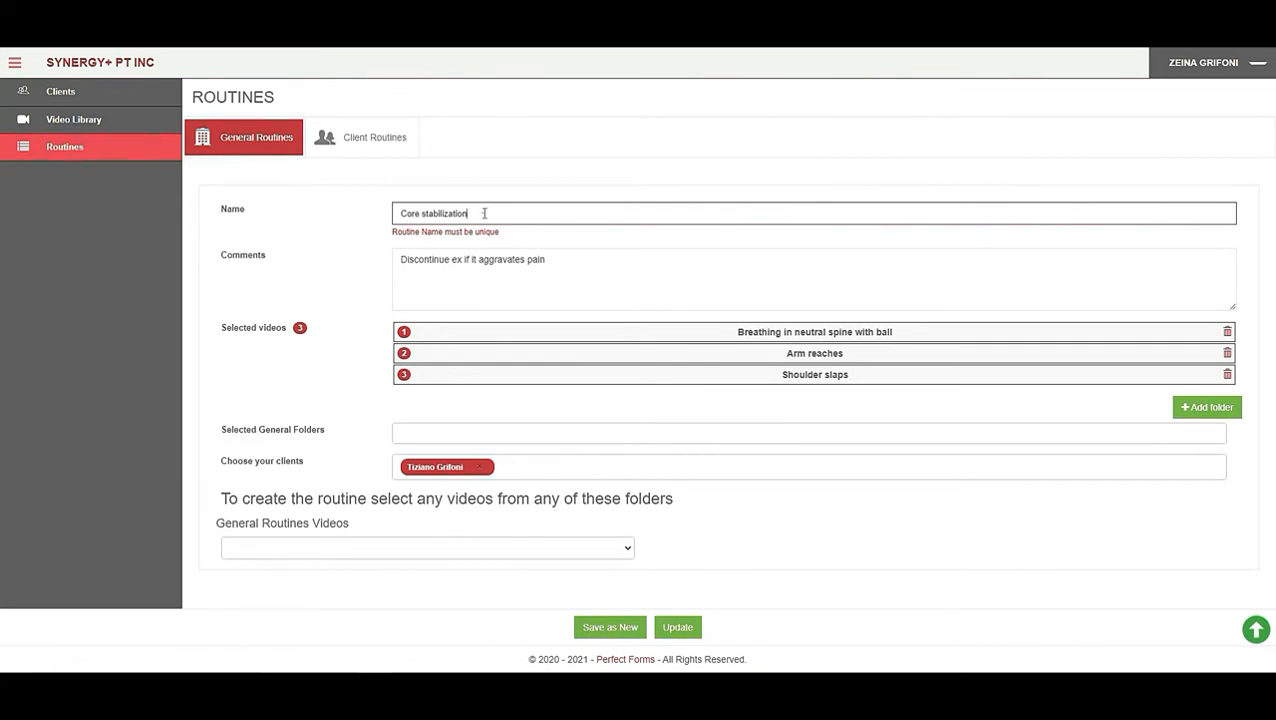
pyautogui.write(' -')
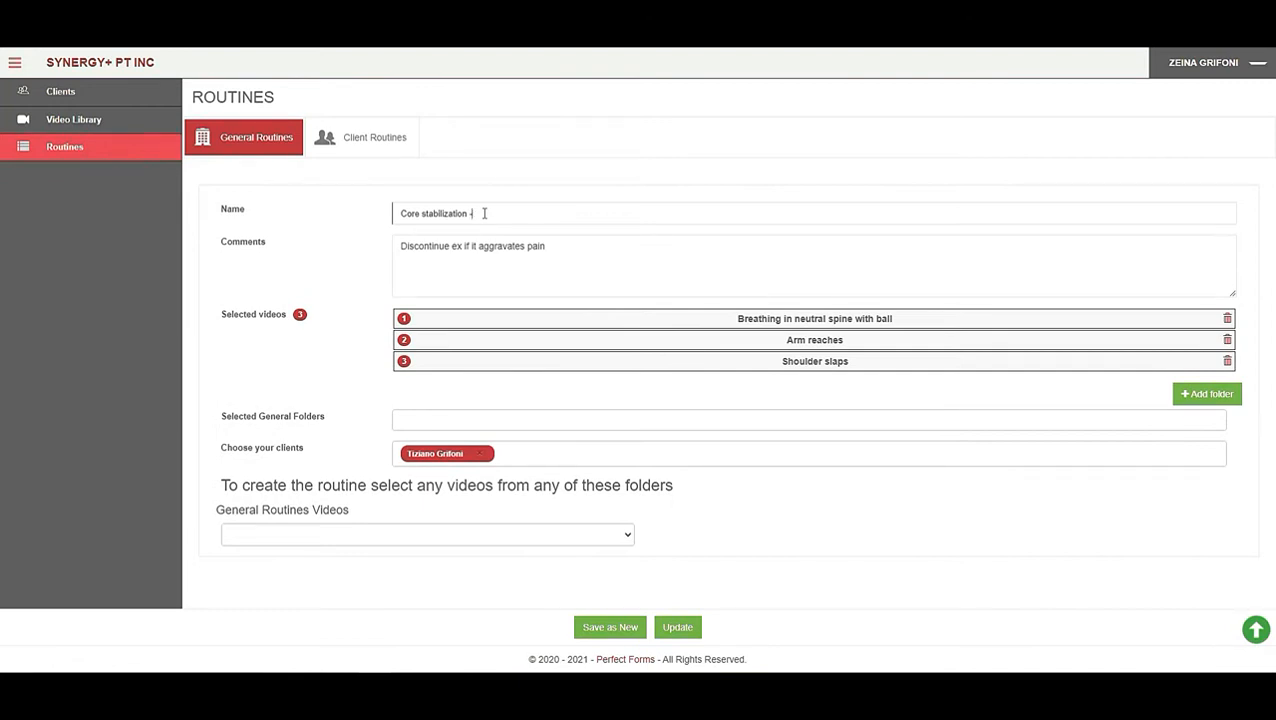
pyautogui.press('BackSpace')
pyautogui.write('(1')
pyautogui.press('BackSpace')
pyautogui.write('tiz')
pyautogui.write('iano)')
pyautogui.click(600, 627)
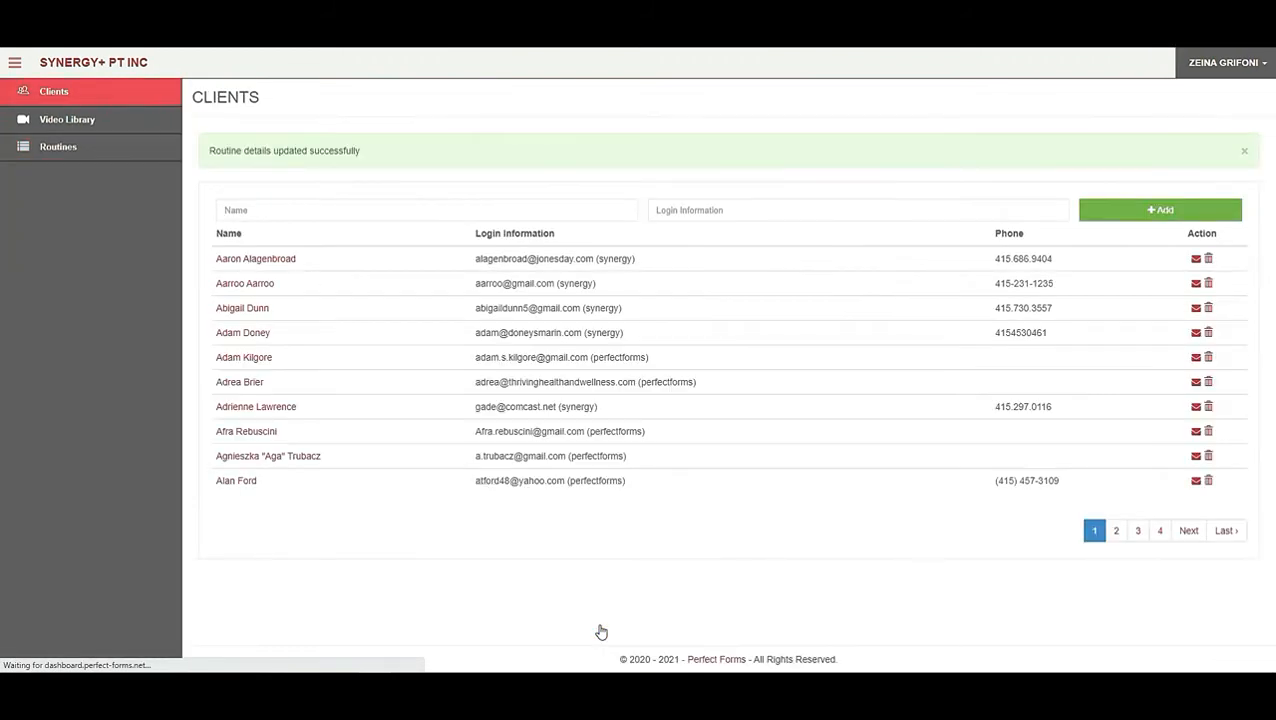
pyautogui.click(335, 216)
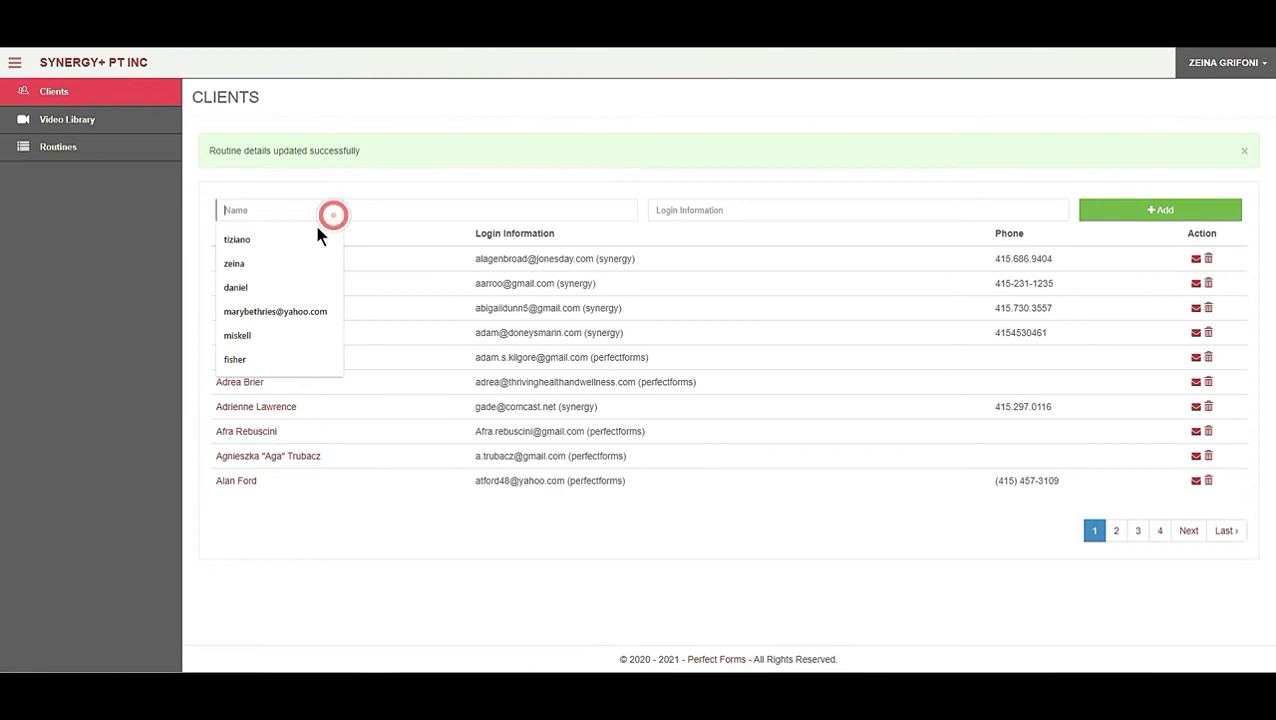
pyautogui.click(270, 247)
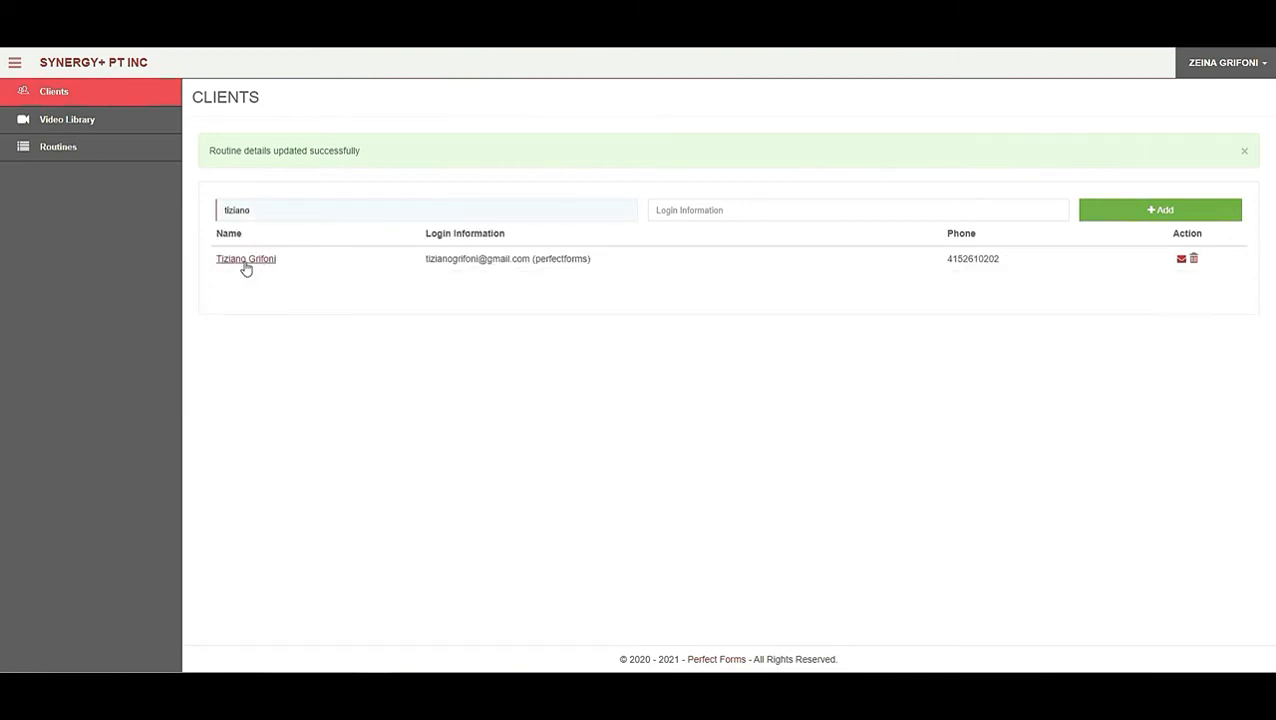
pyautogui.click(246, 259)
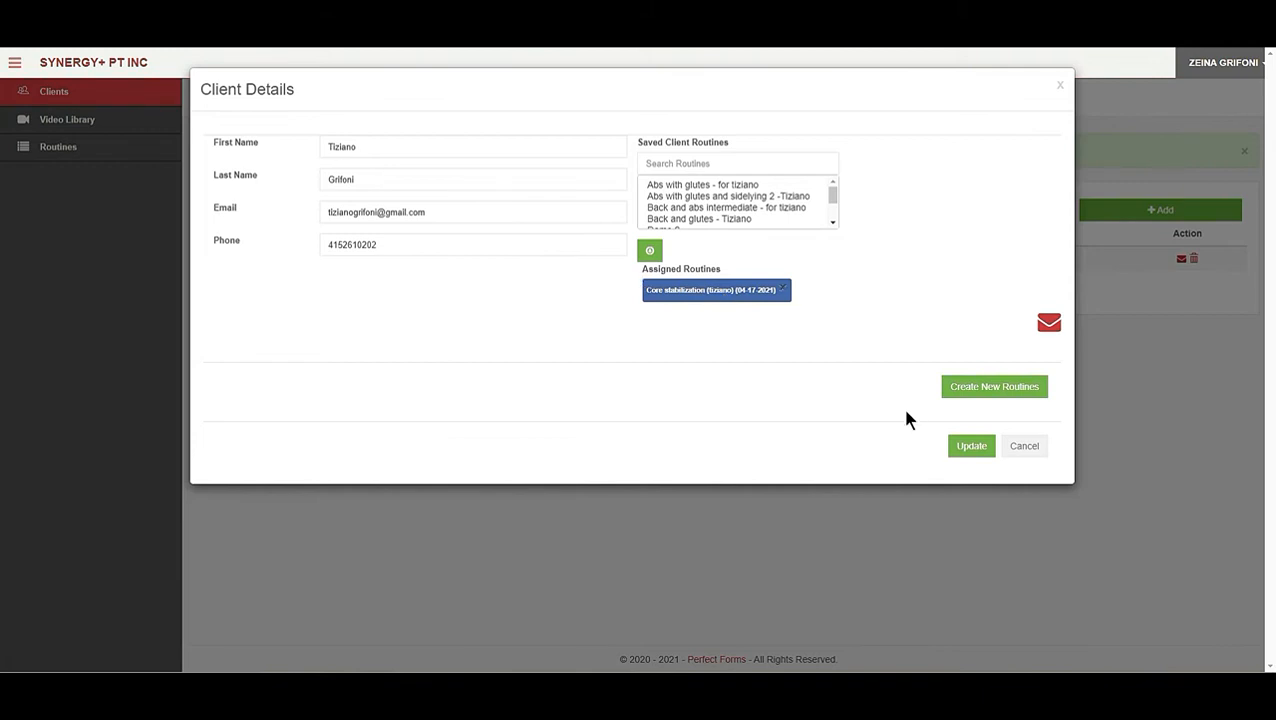
pyautogui.click(971, 445)
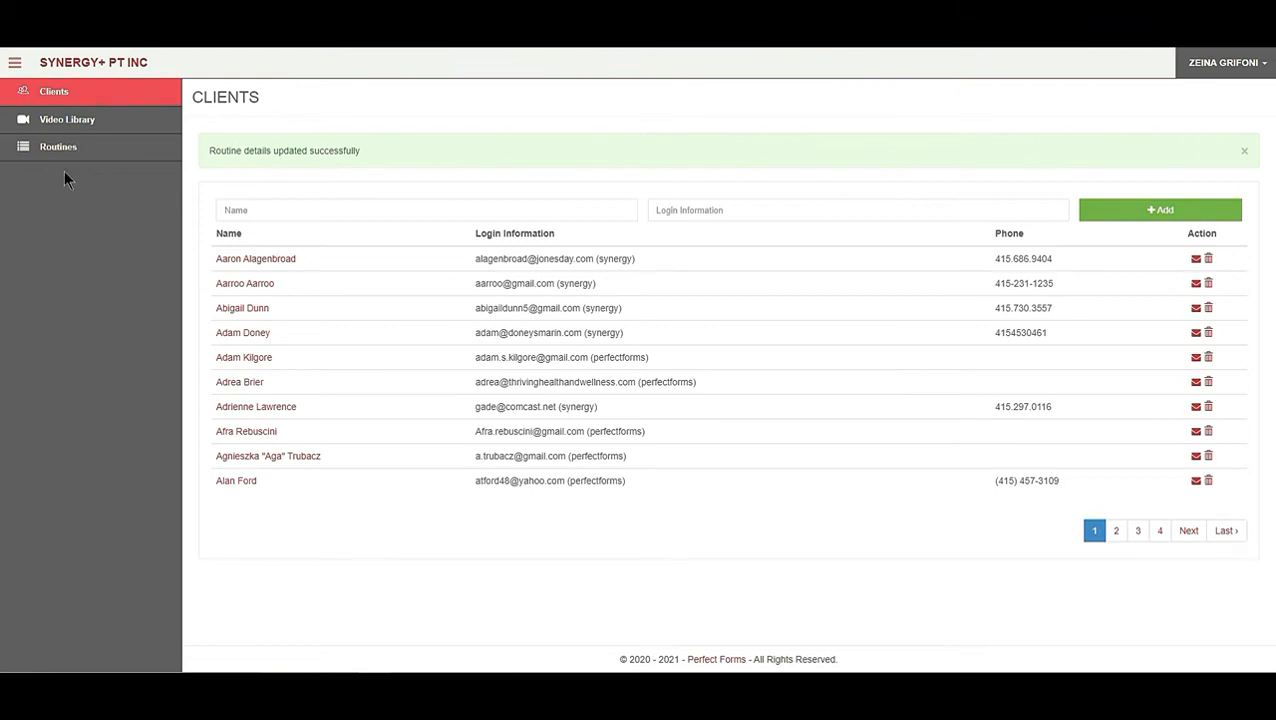
# Open Demo routine 1 from the Demo Folder and delete its Balance point video.
pyautogui.click(58, 147)
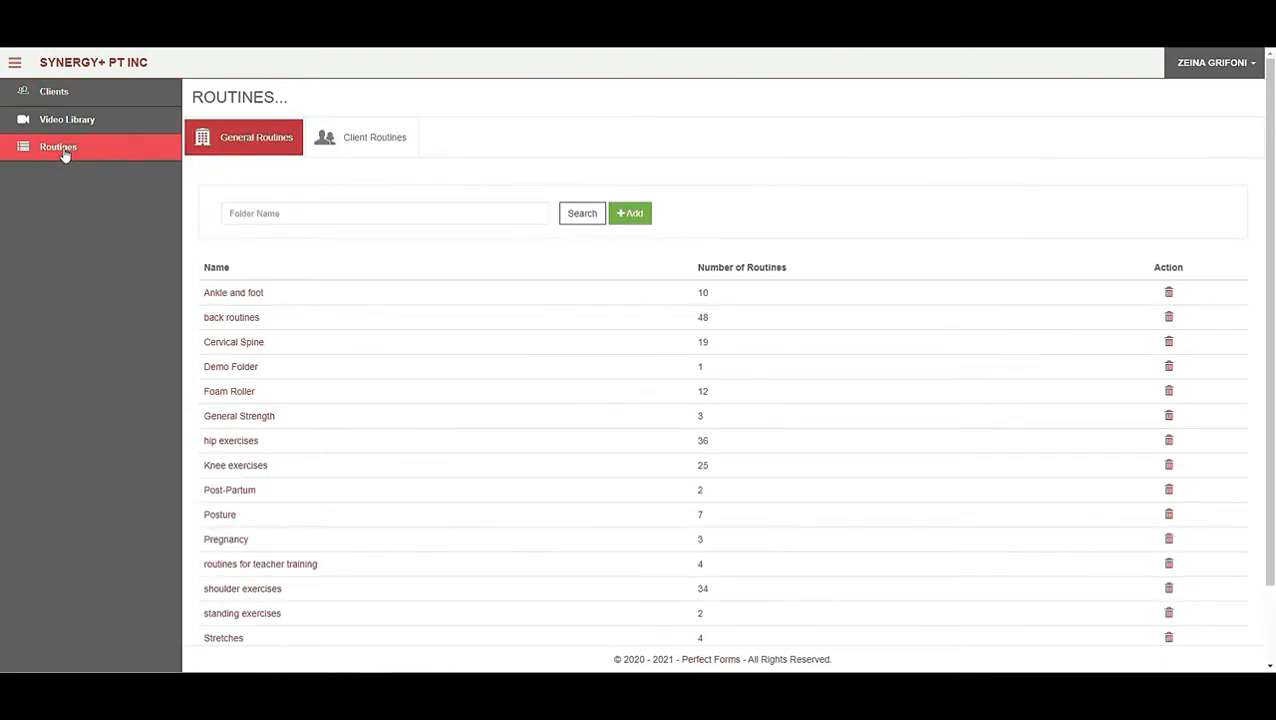
pyautogui.click(231, 366)
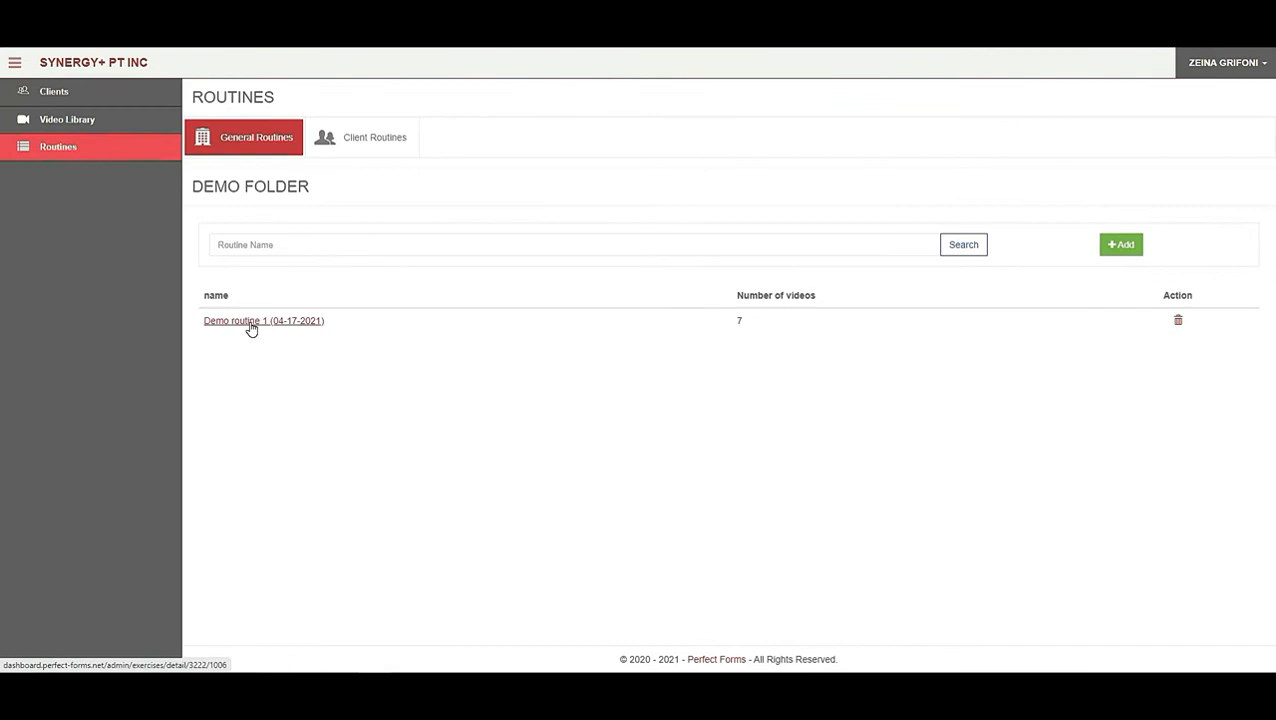
pyautogui.click(248, 321)
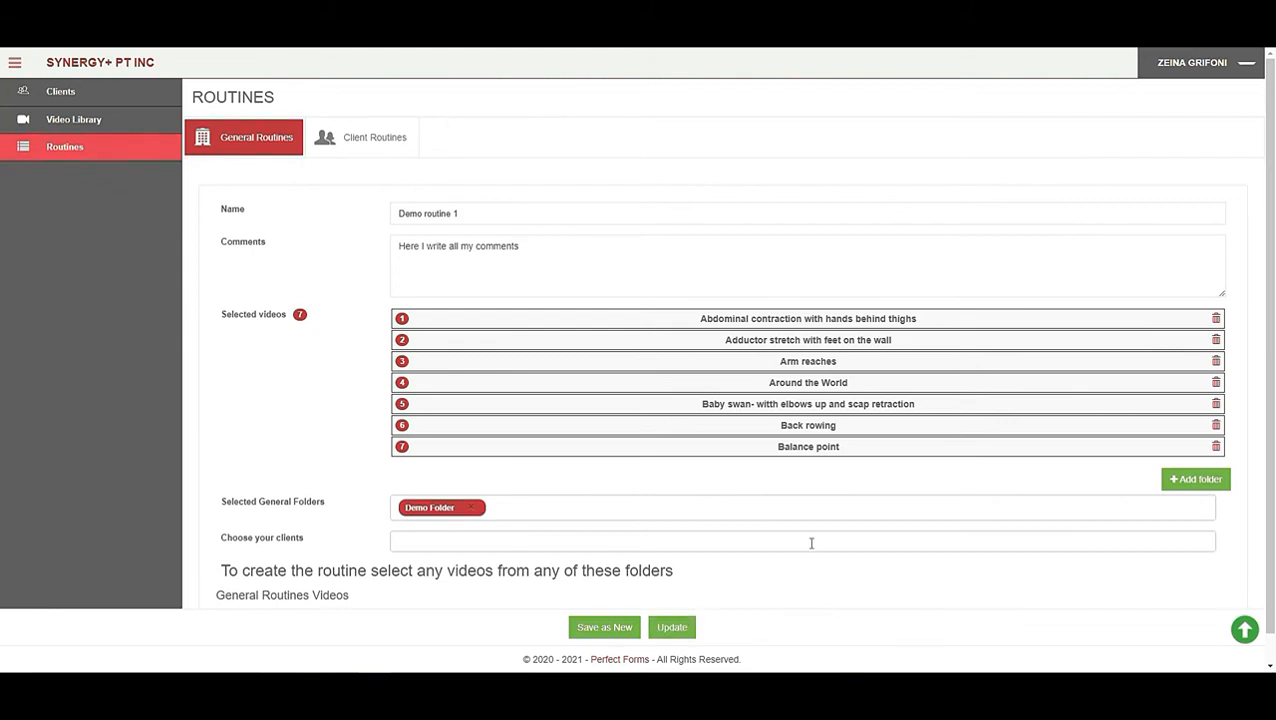
pyautogui.click(1216, 446)
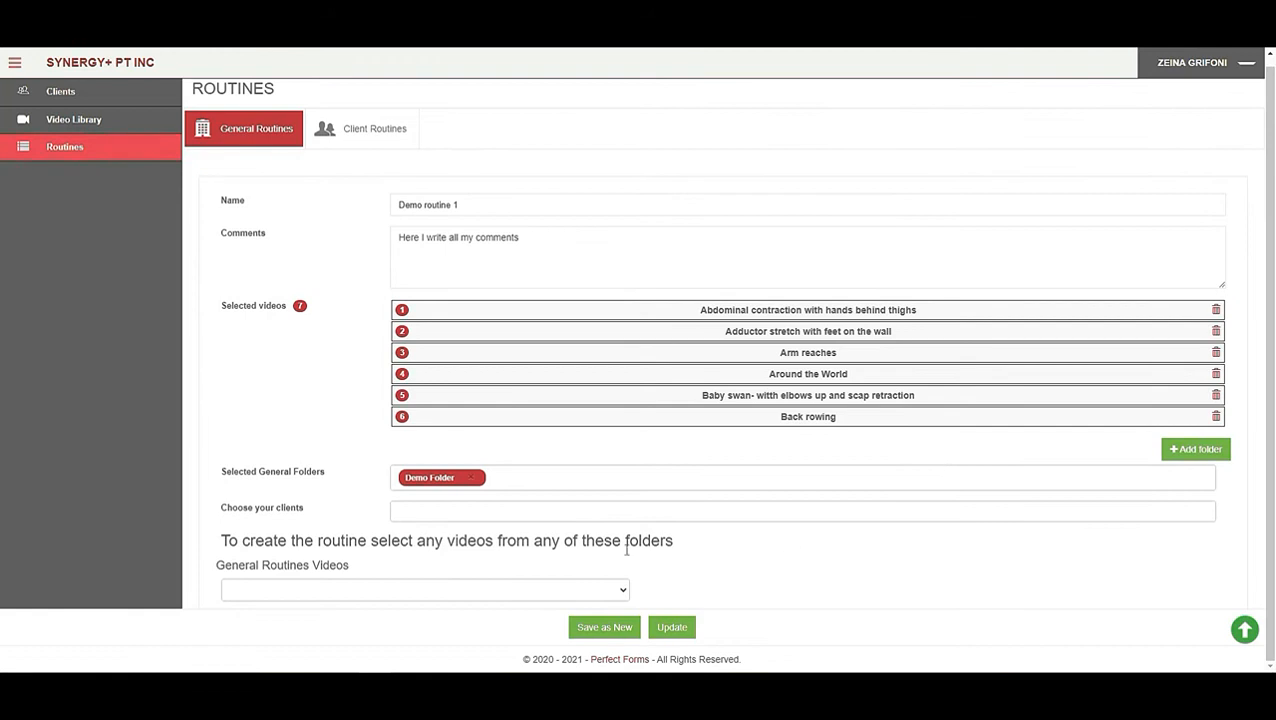
# Add Neck- upper trapezius stretch from the Neck video folder and update Demo routine 1.
pyautogui.click(557, 595)
pyautogui.click(243, 499)
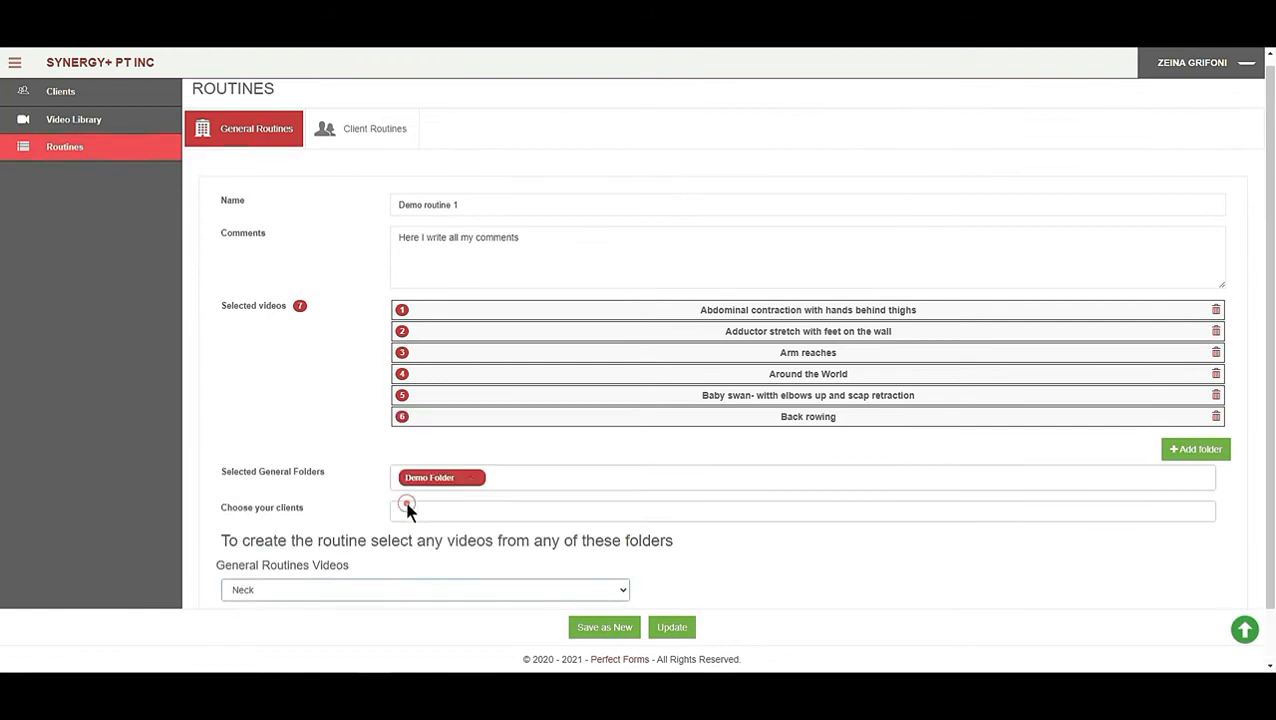
pyautogui.scroll(-2, 746, 532)
pyautogui.scroll(-1, 774, 520)
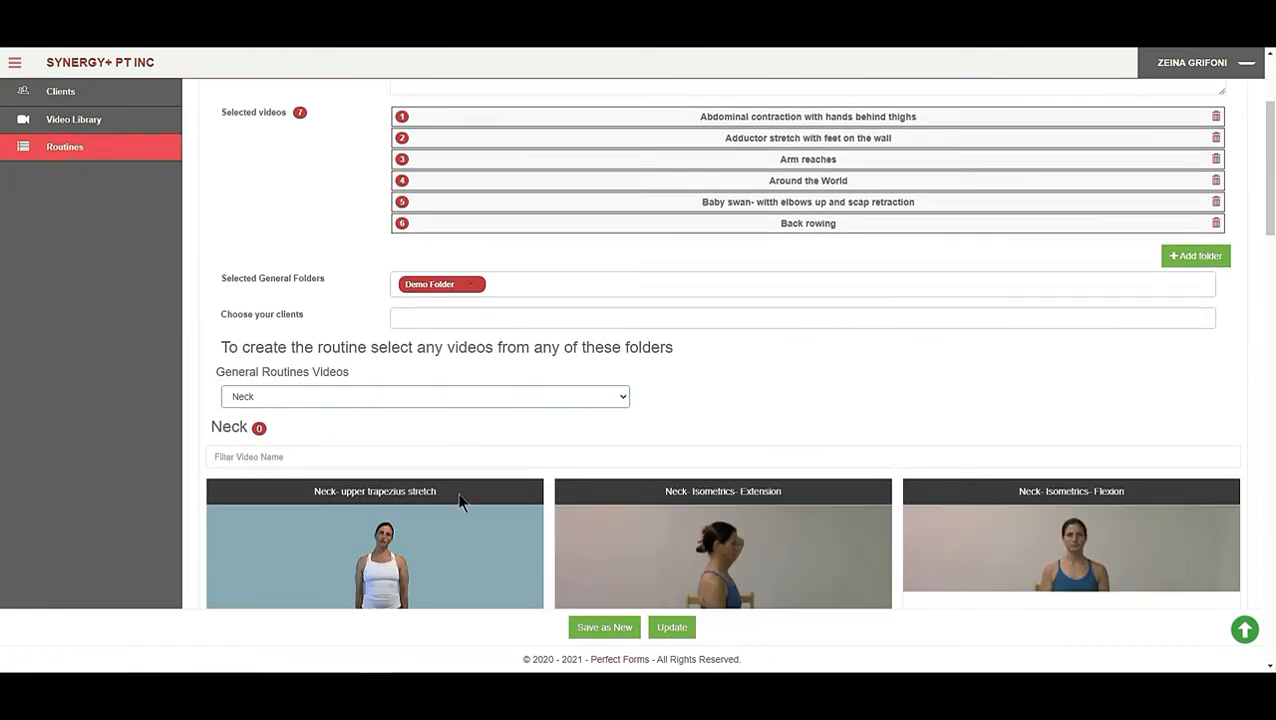
pyautogui.click(458, 495)
pyautogui.scroll(2, 847, 410)
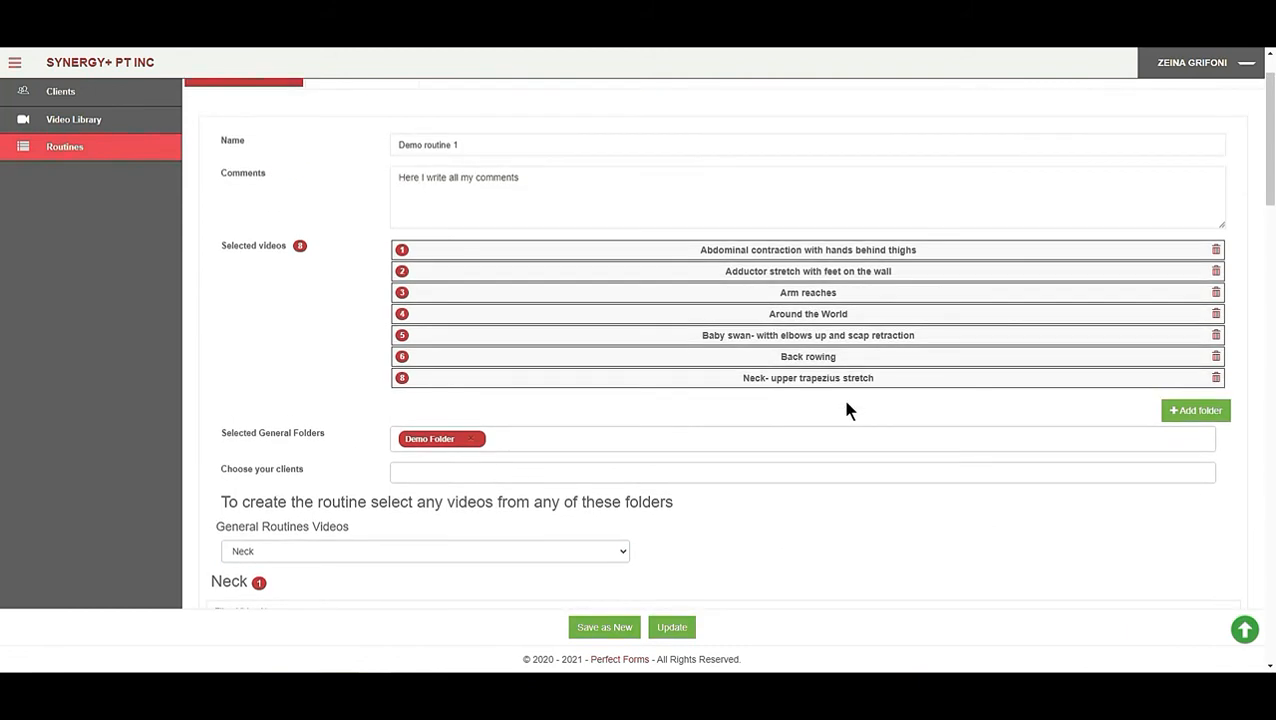
pyautogui.click(548, 190)
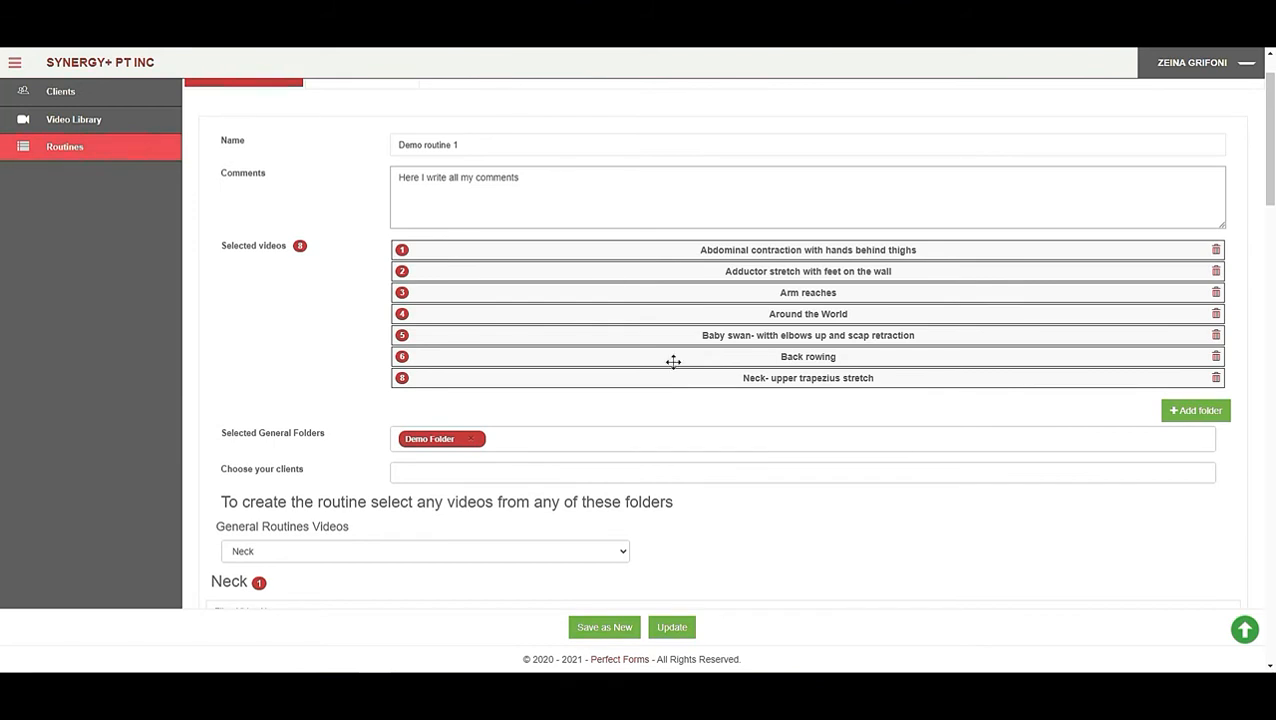
pyautogui.click(724, 452)
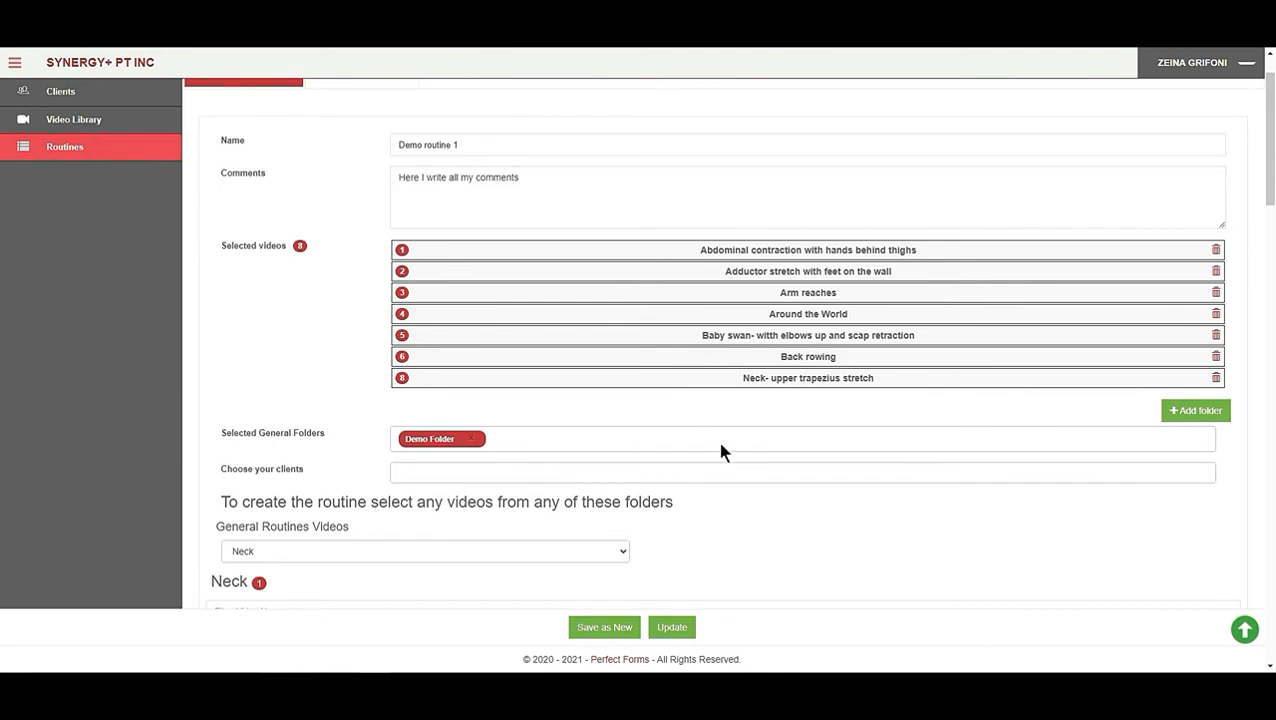
pyautogui.scroll(-2, 824, 466)
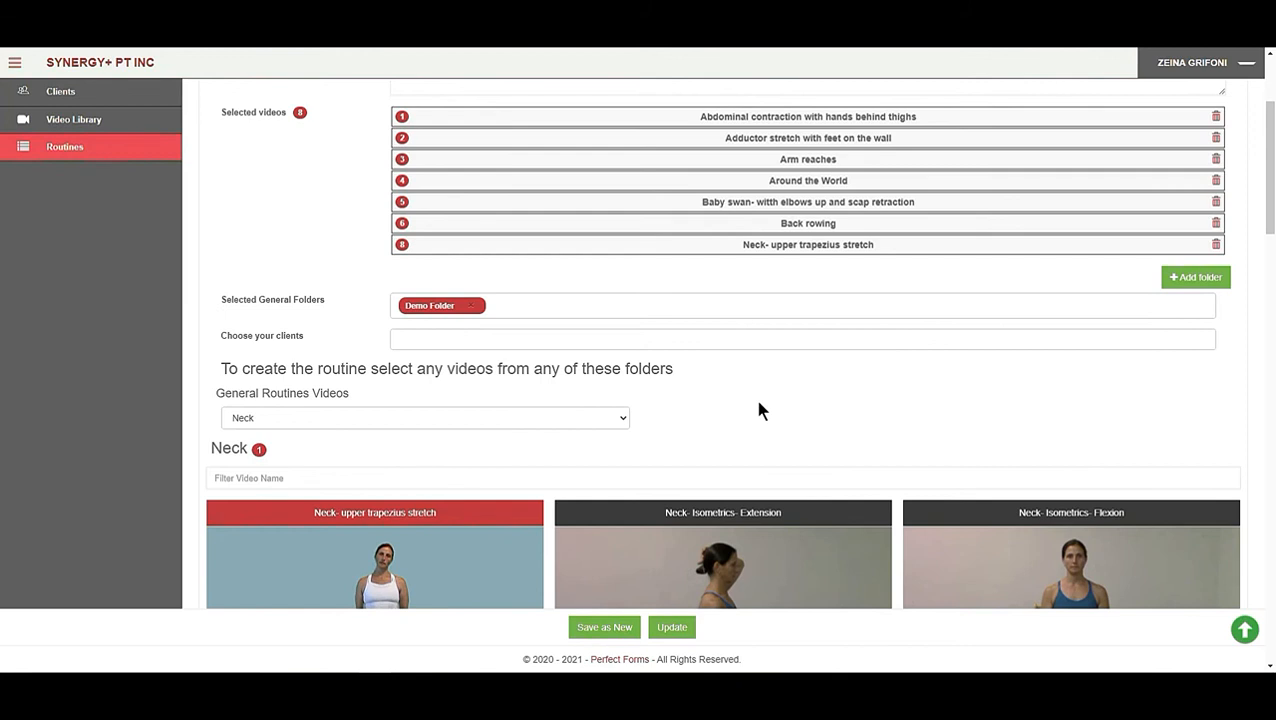
pyautogui.click(672, 627)
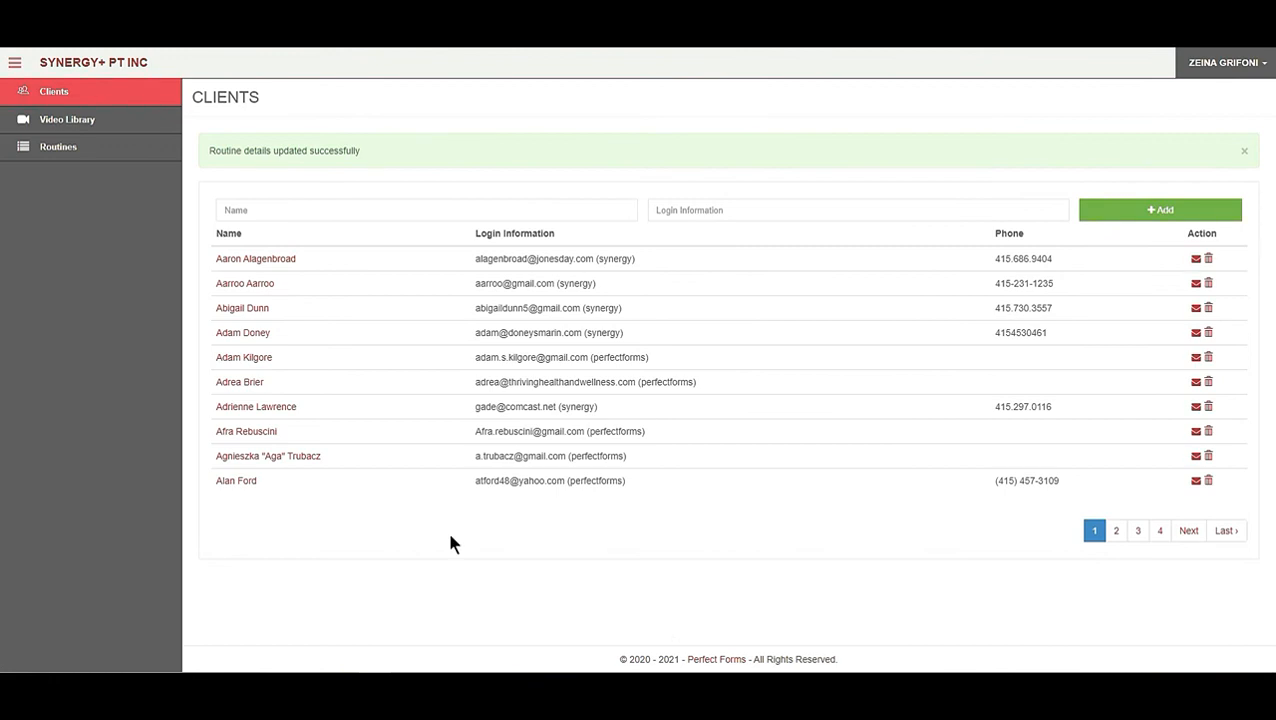
# Search the client in Client Routines and open their list of nine routines.
pyautogui.click(71, 152)
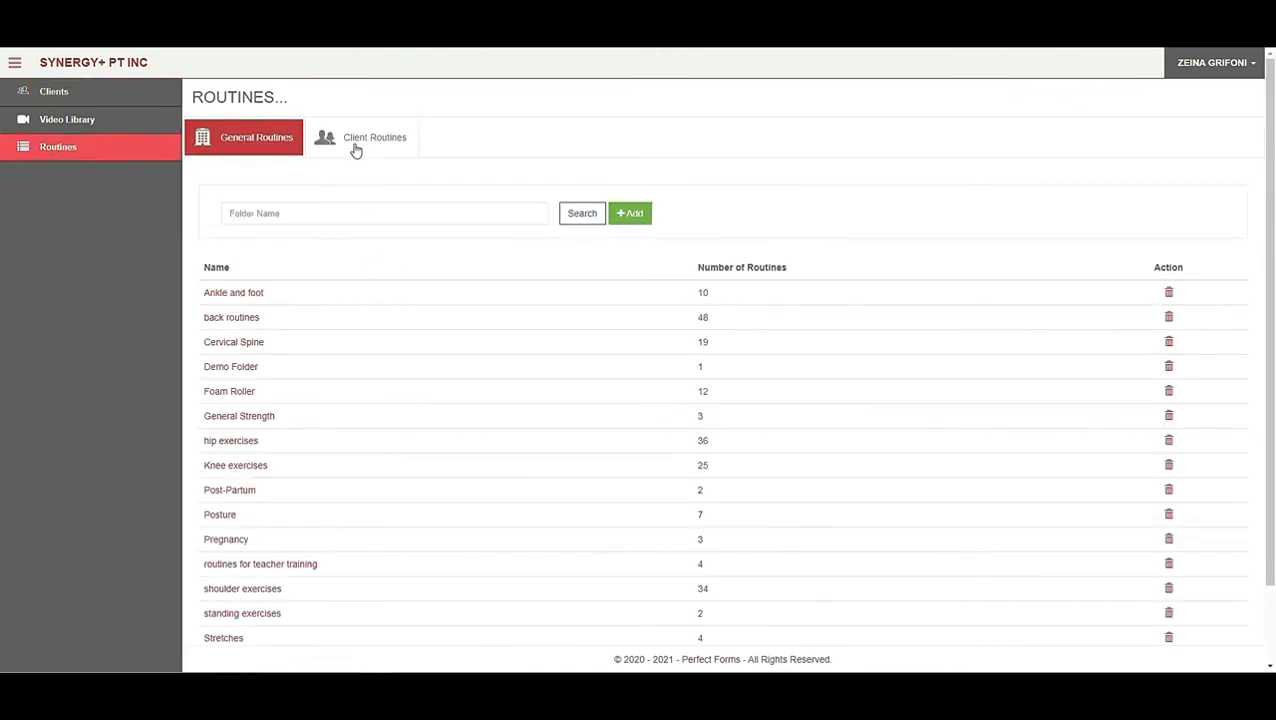
pyautogui.click(357, 143)
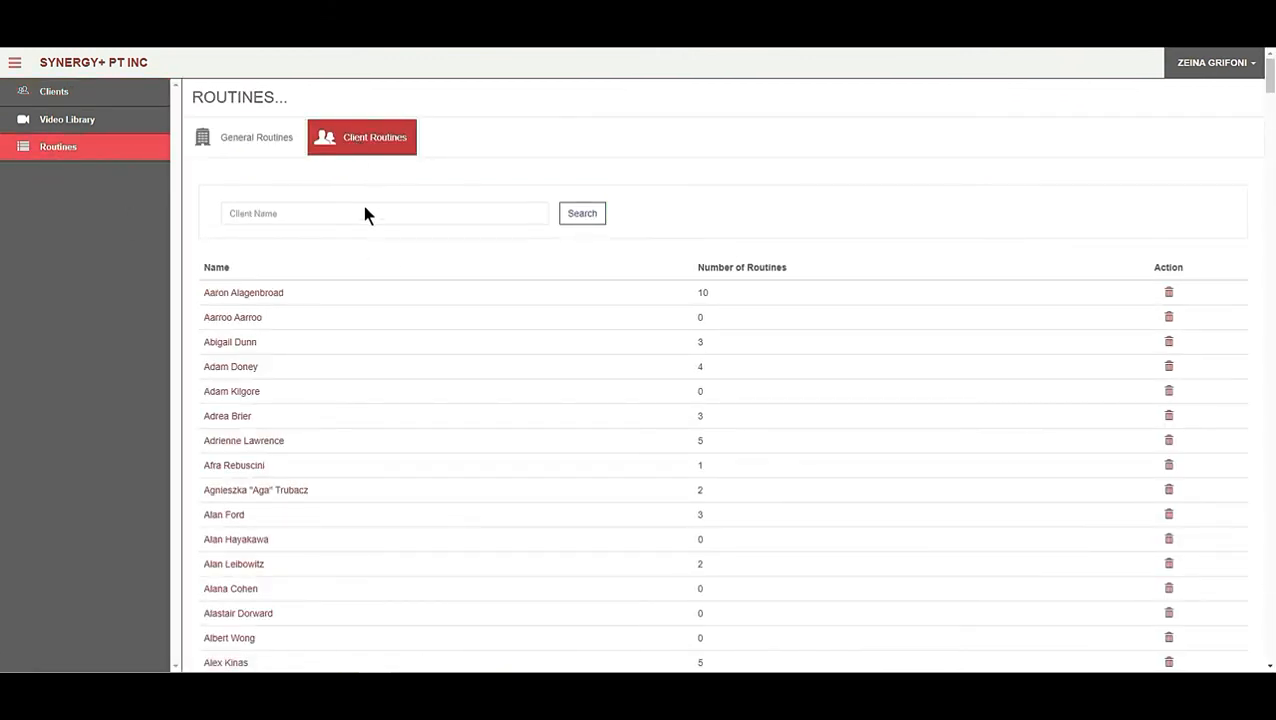
pyautogui.click(365, 213)
pyautogui.press('Escape')
pyautogui.click(390, 207)
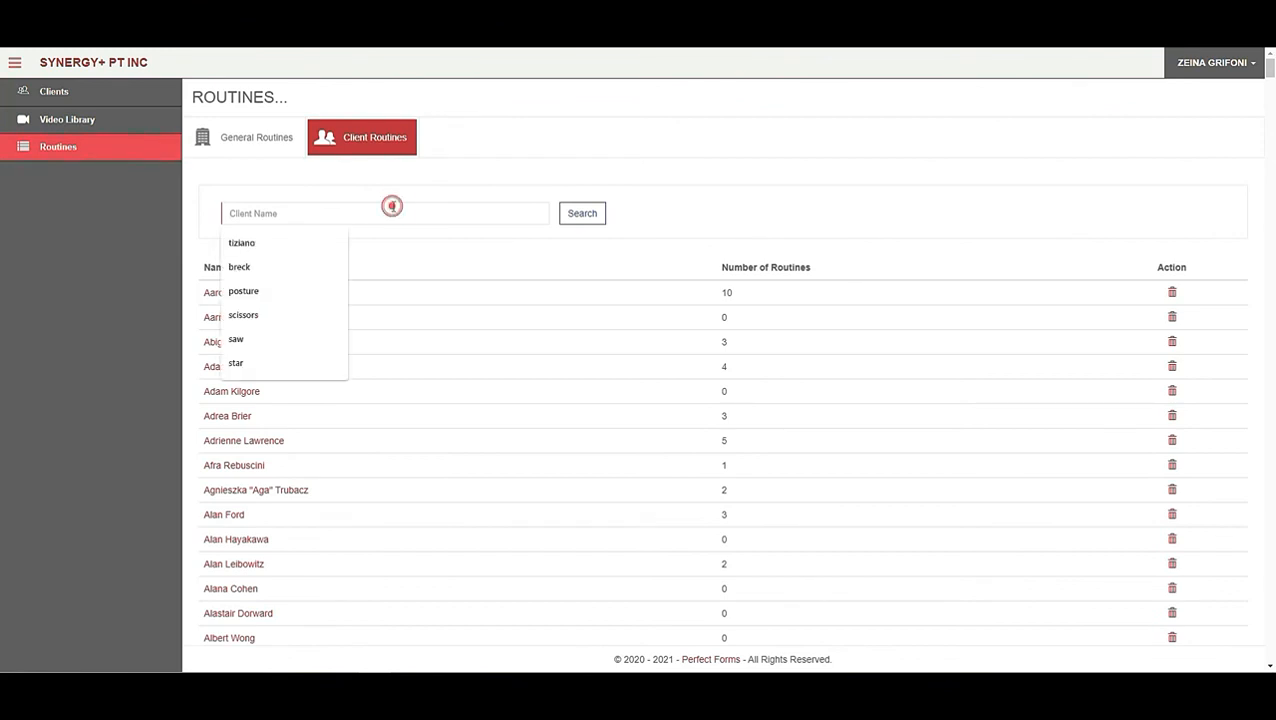
pyautogui.click(303, 239)
pyautogui.click(596, 219)
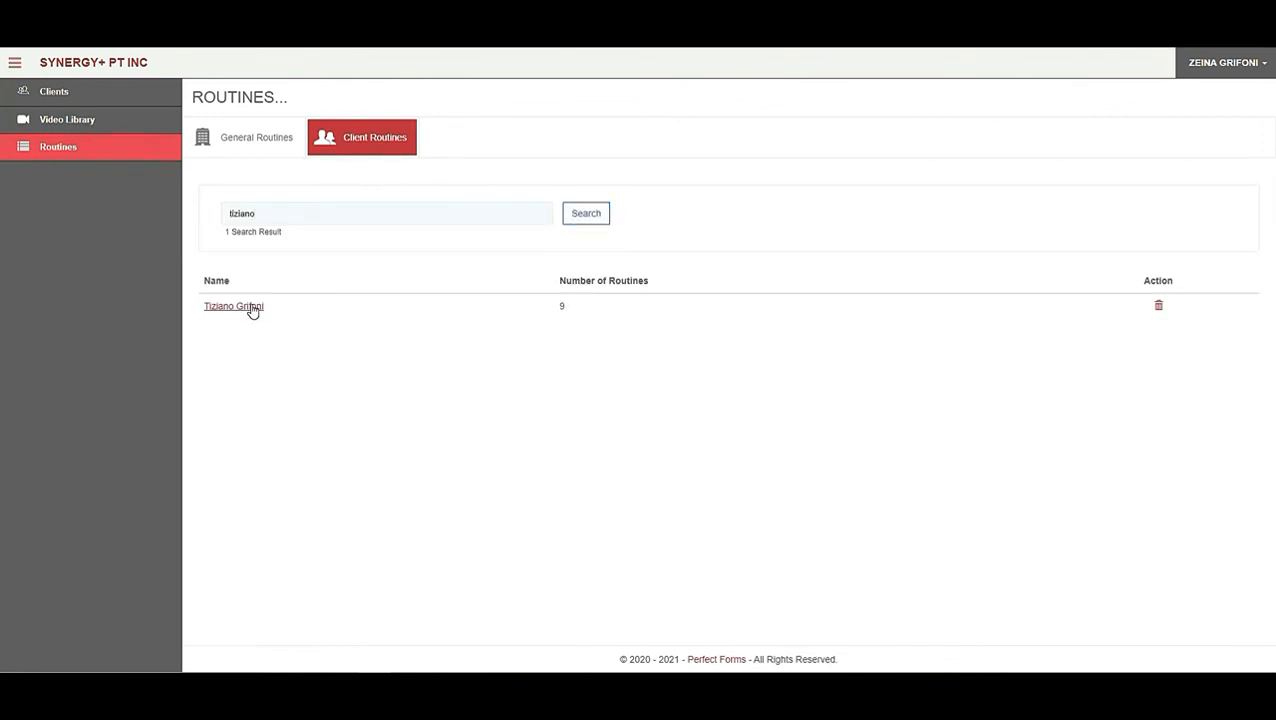
pyautogui.click(233, 306)
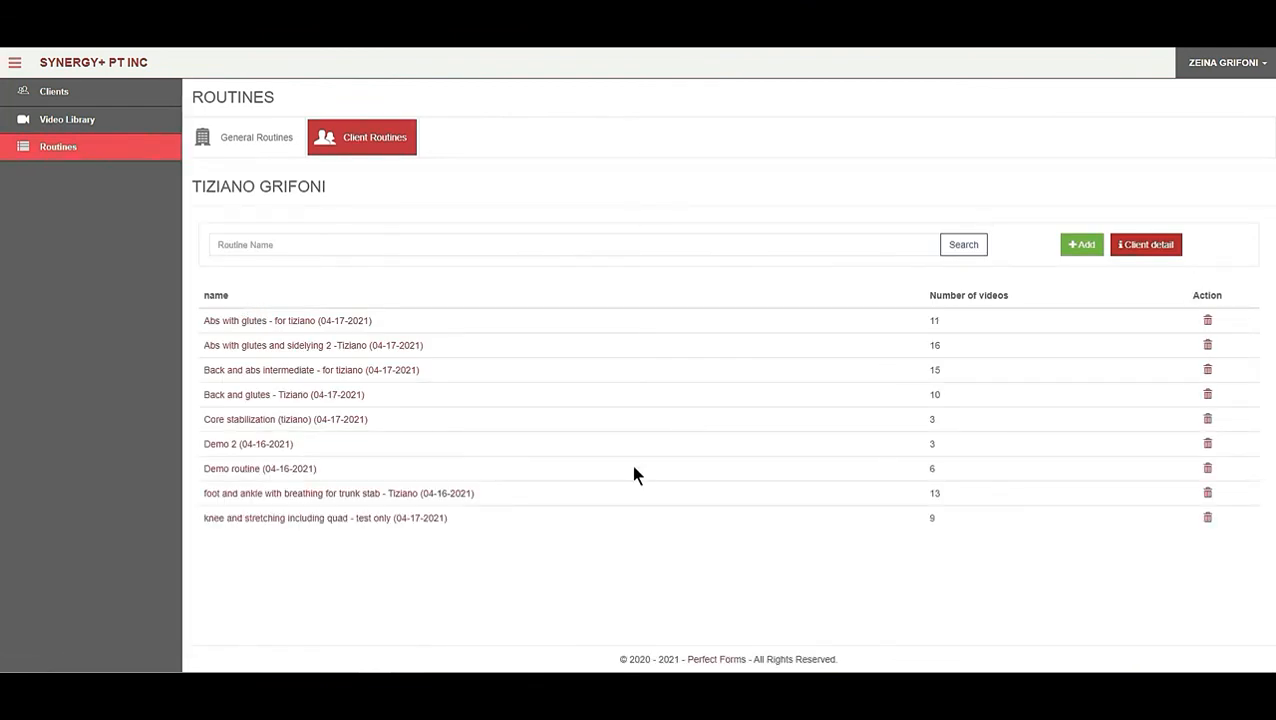
# Open Back and glutes and remove Prone on ball- swimming legs and Plank on Ball.
pyautogui.click(255, 395)
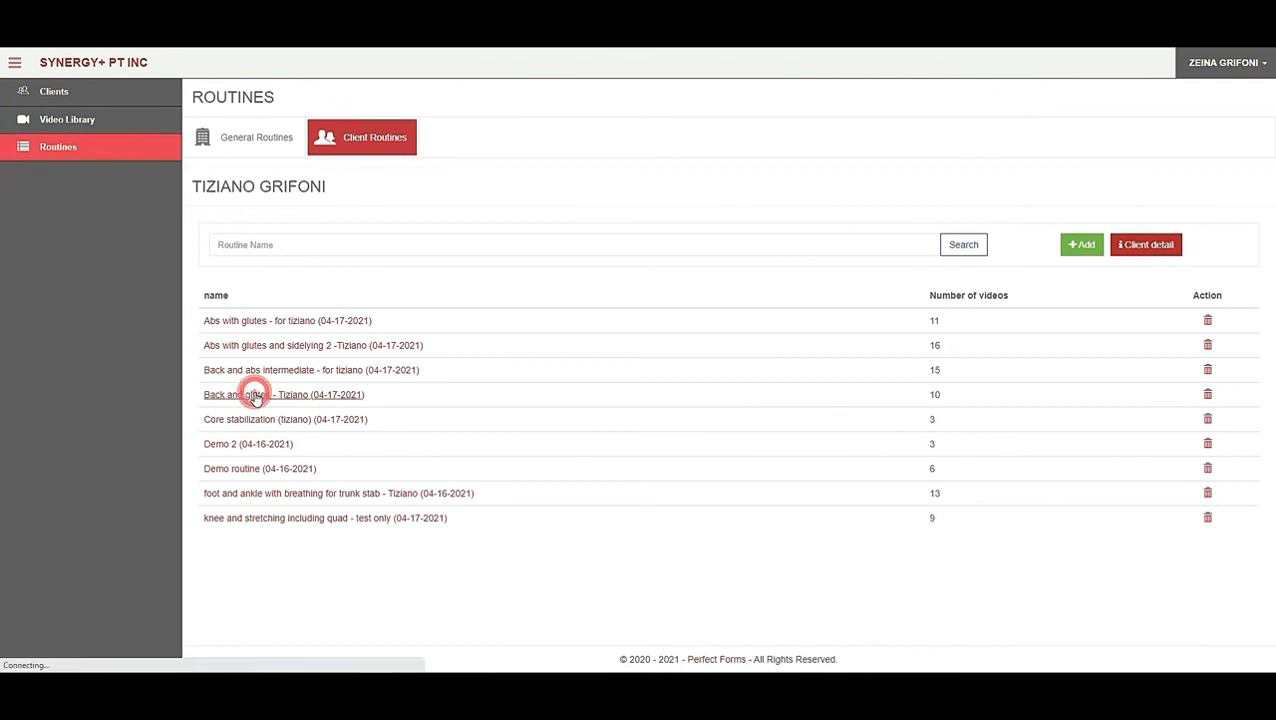
pyautogui.scroll(-3, 286, 383)
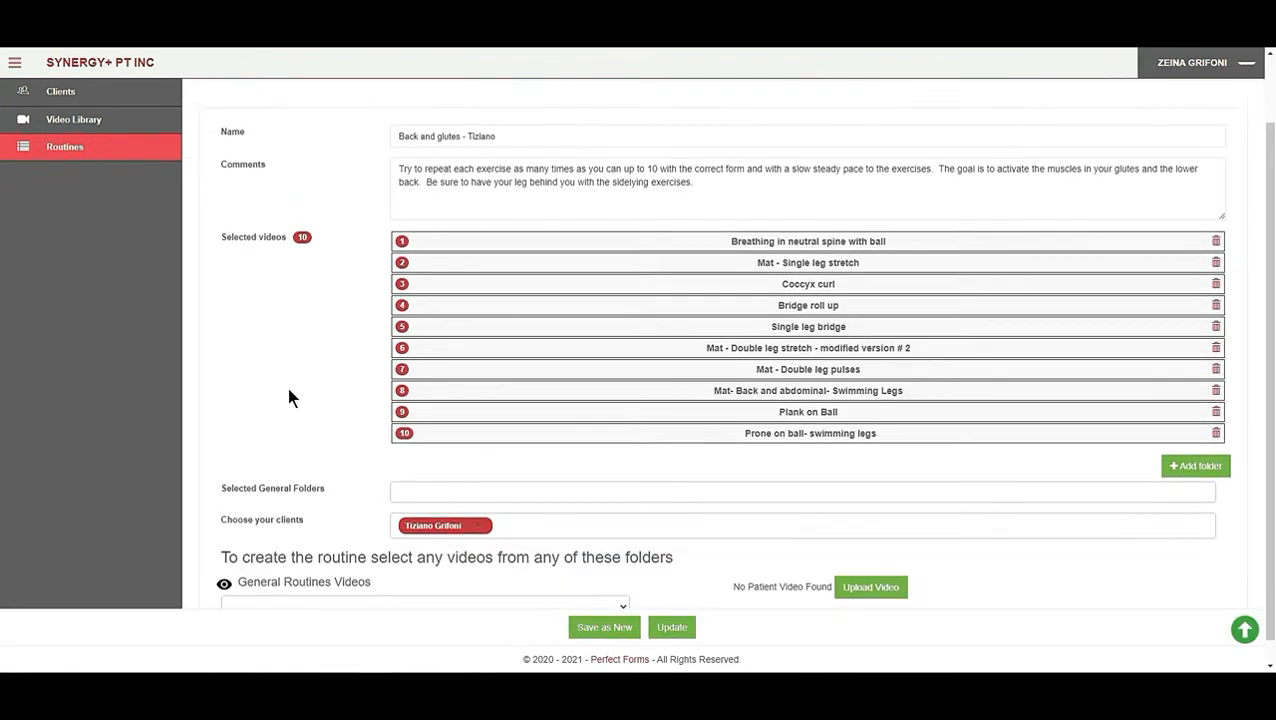
pyautogui.scroll(-1, 273, 322)
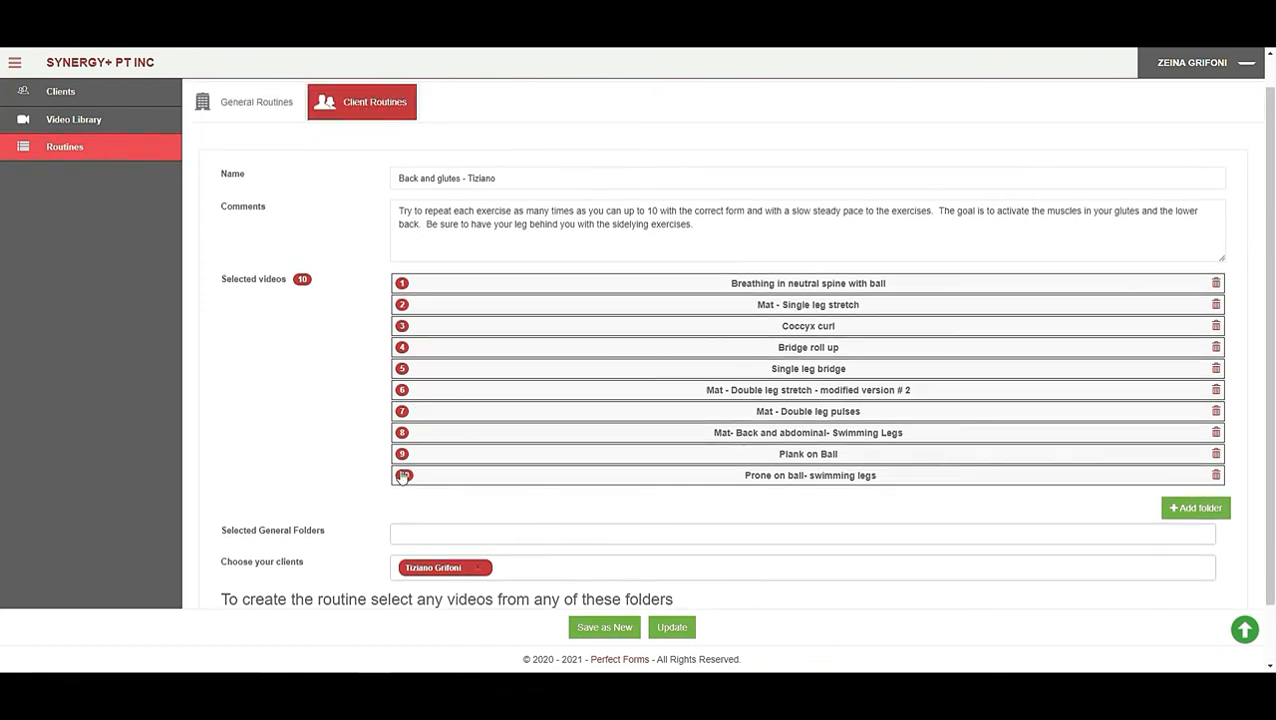
pyautogui.click(1216, 475)
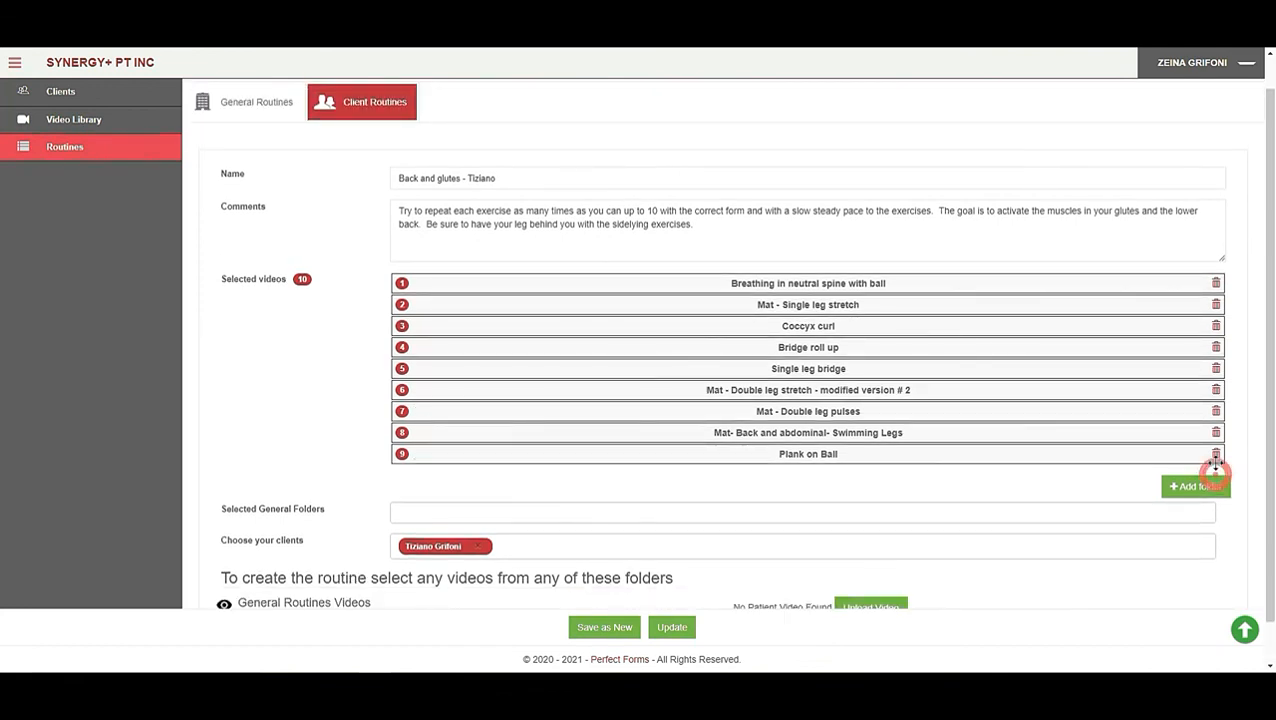
pyautogui.click(1216, 454)
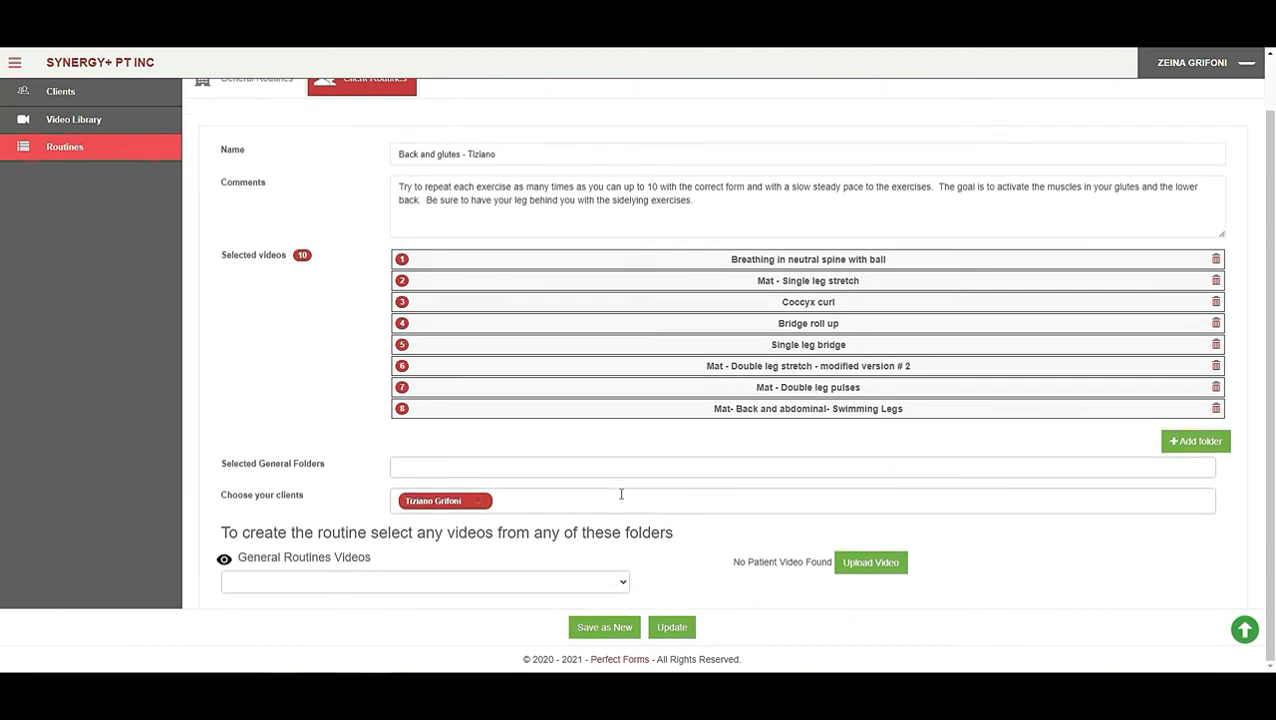
# Add two Foam Roller bridge videos and update the Back and glutes routine.
pyautogui.click(471, 580)
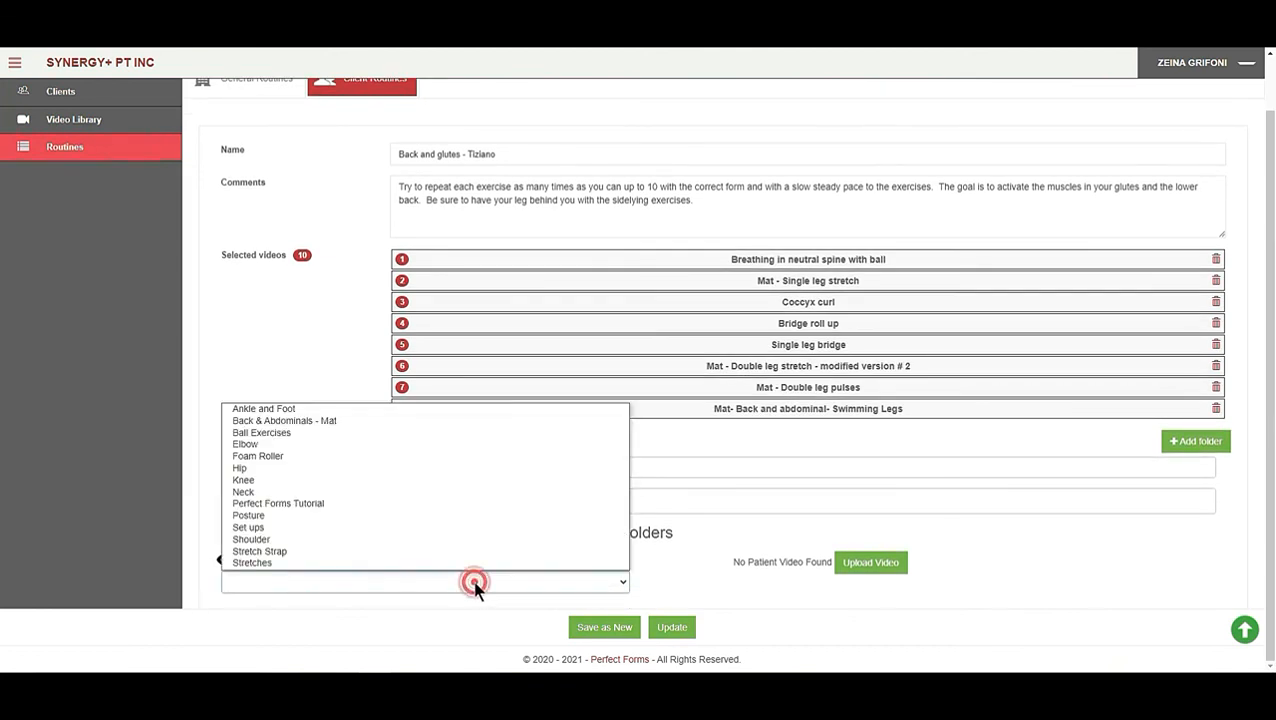
pyautogui.click(424, 504)
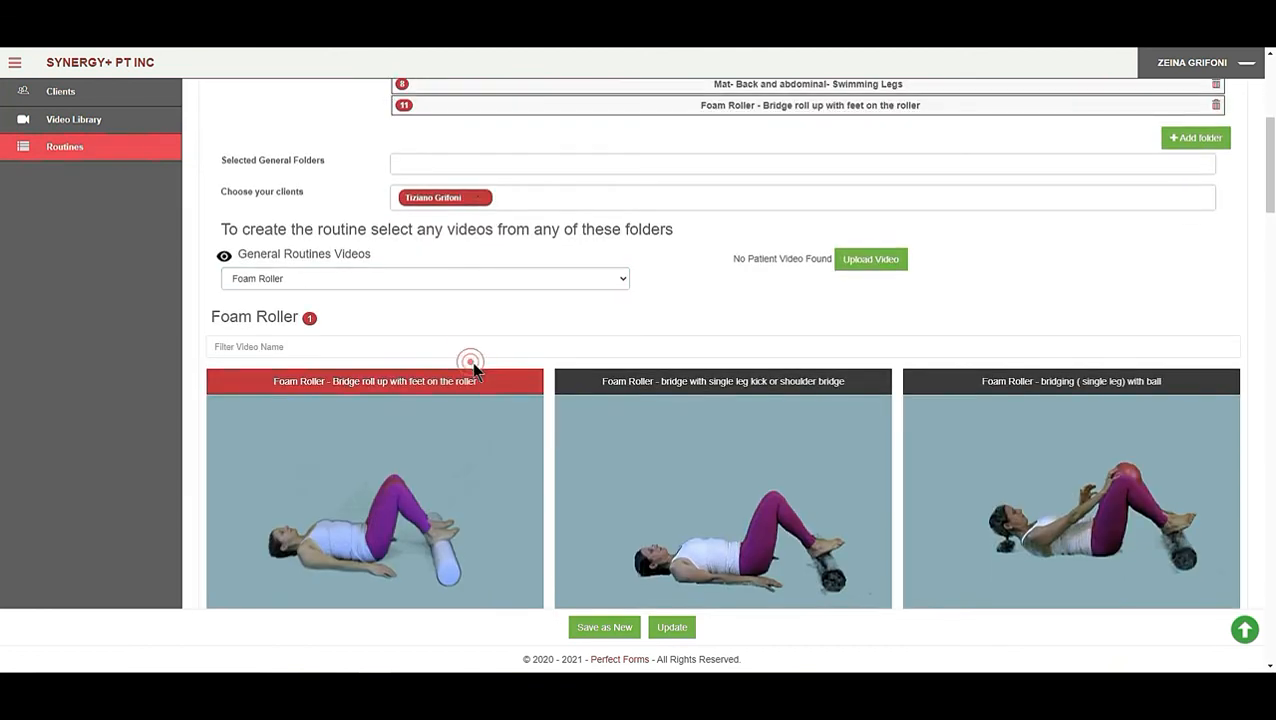
pyautogui.scroll(2, 707, 306)
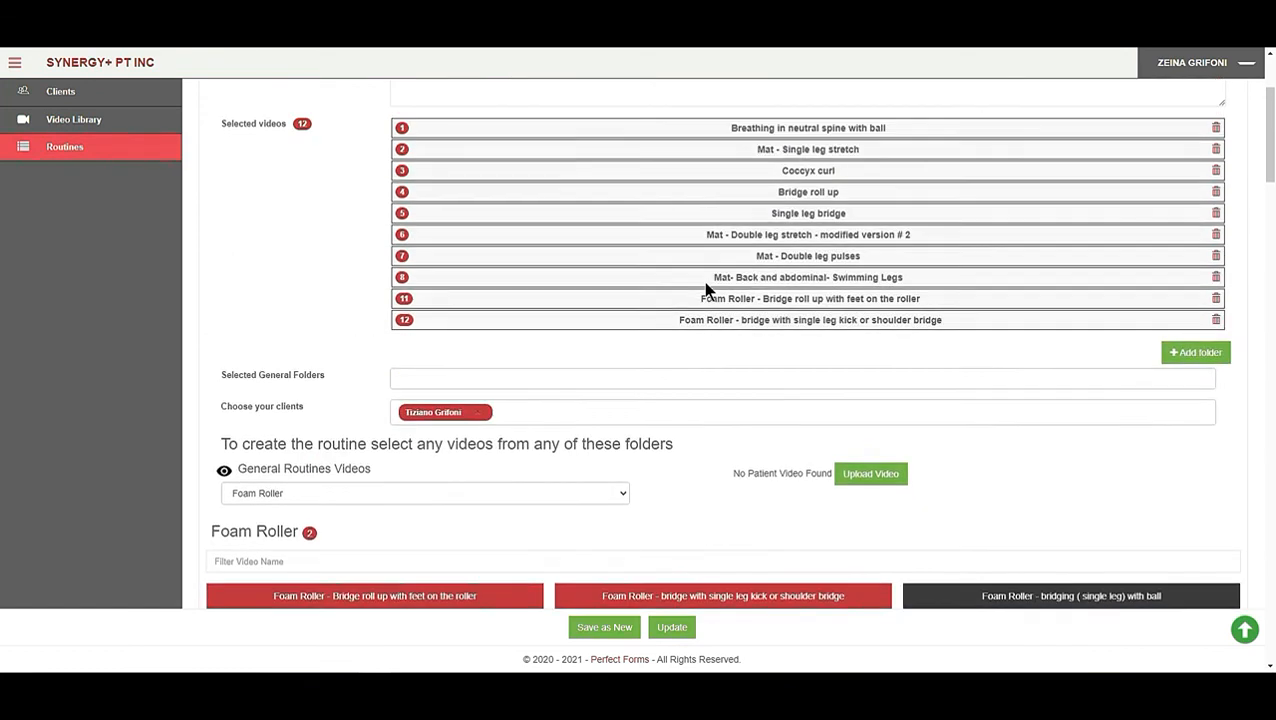
pyautogui.scroll(2, 307, 248)
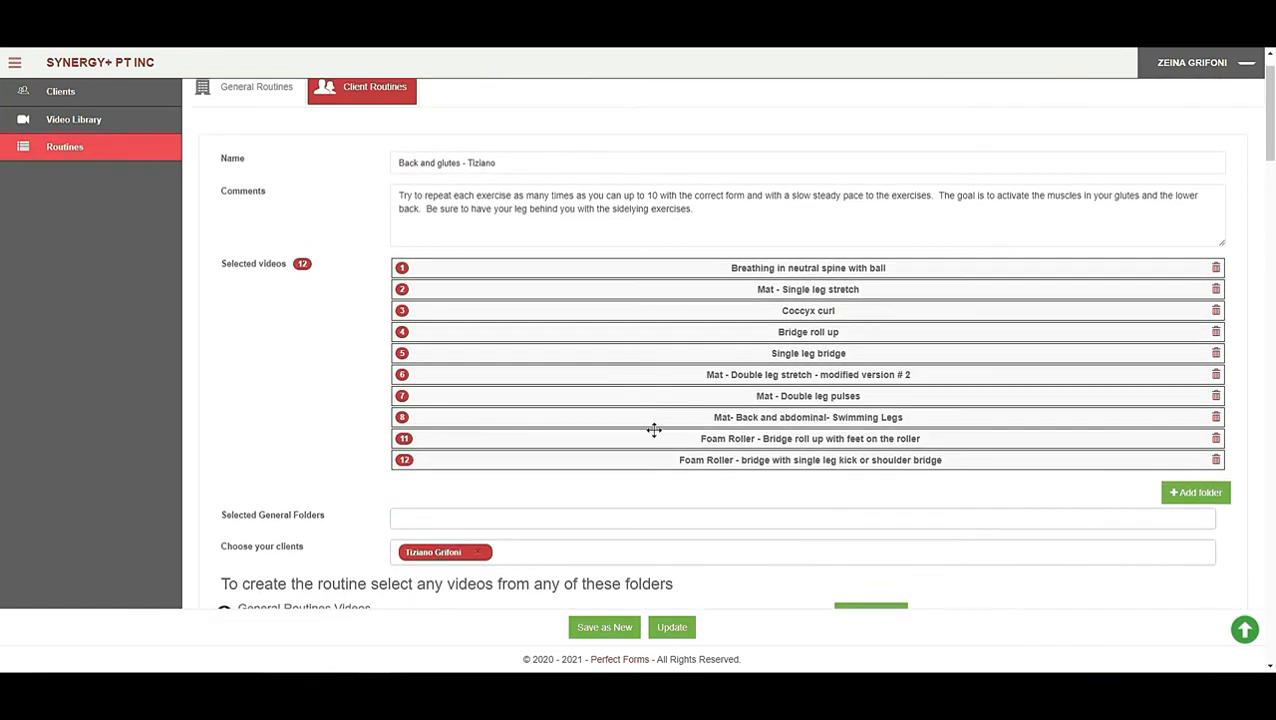
pyautogui.scroll(-2, 714, 537)
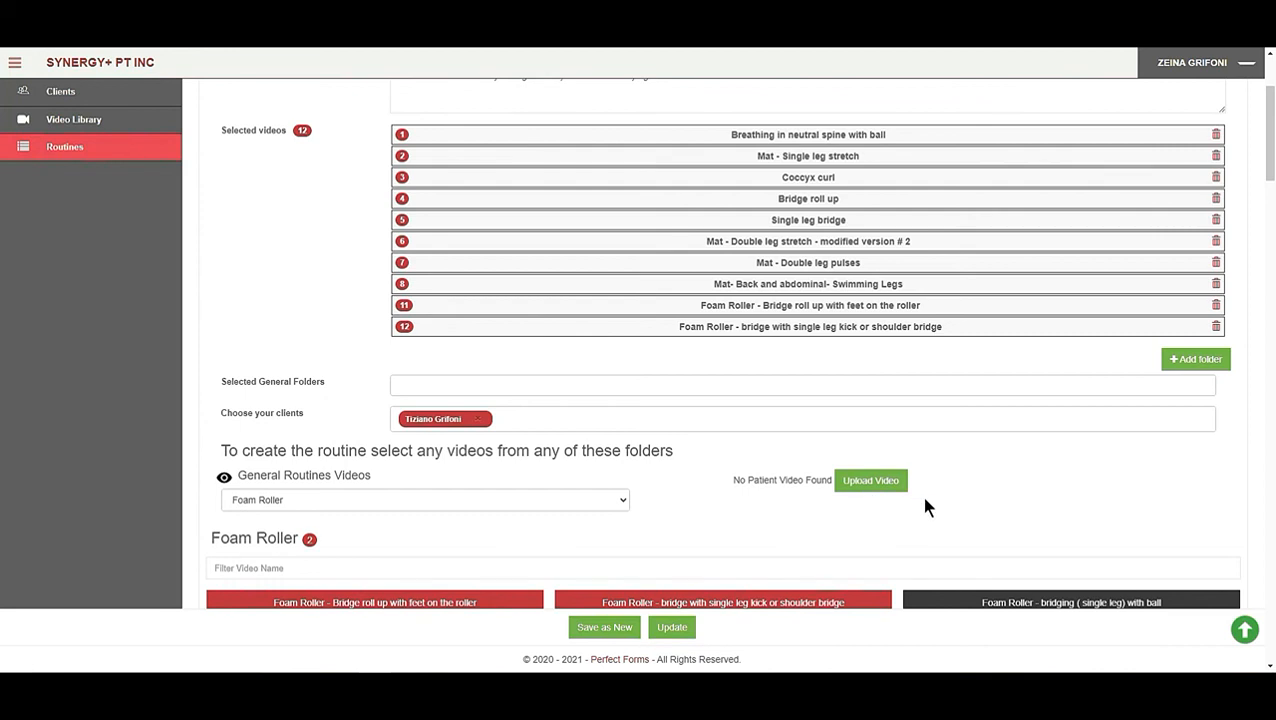
pyautogui.click(670, 627)
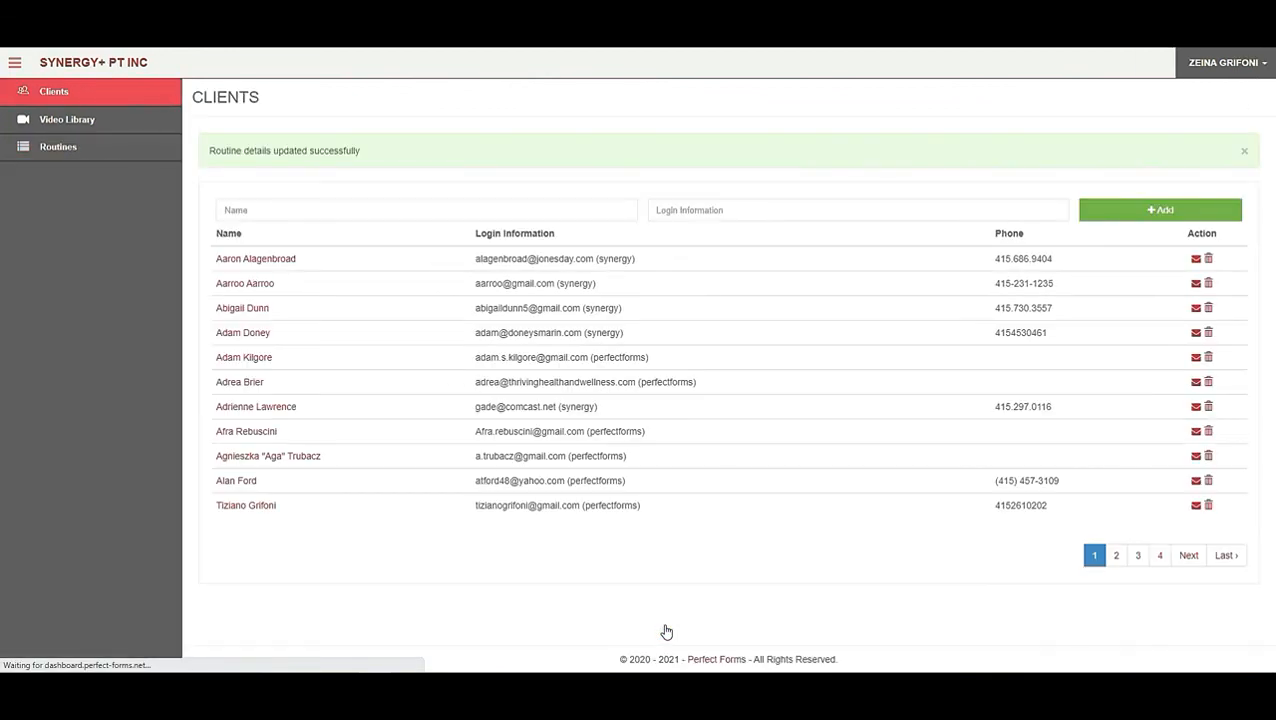